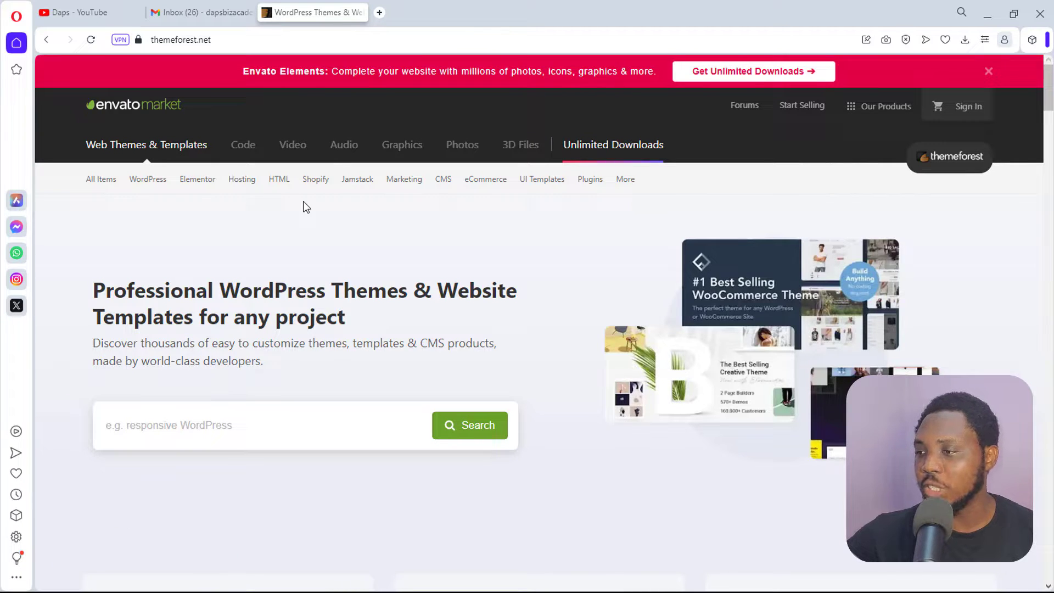
Look over the template categories on the ThemeForest home page and open Site Templates
scroll(444, 176, "down", 1)
mouse_move(443, 179)
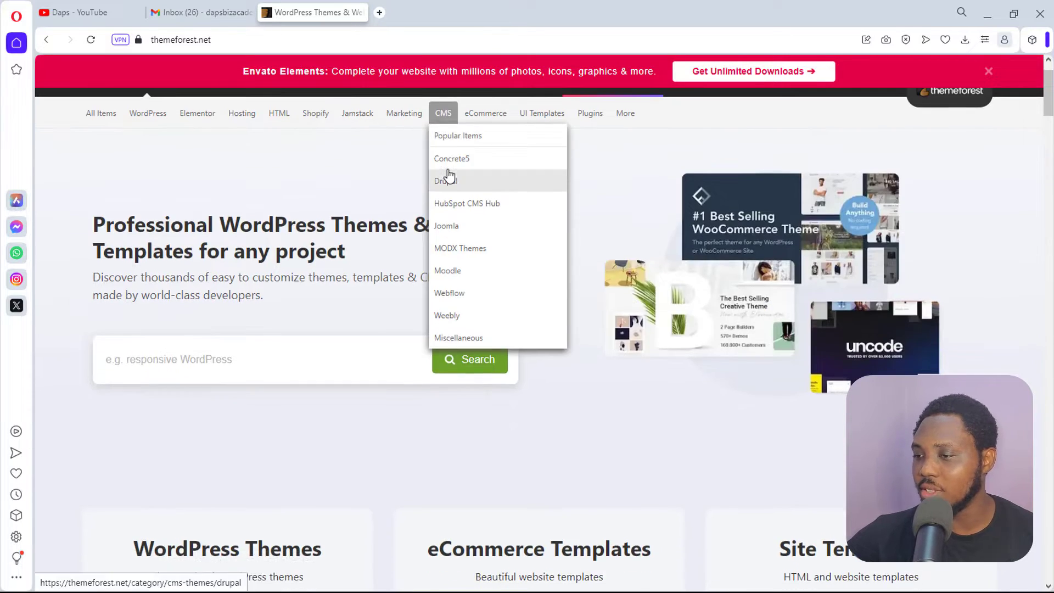
scroll(250, 239, "down", 4)
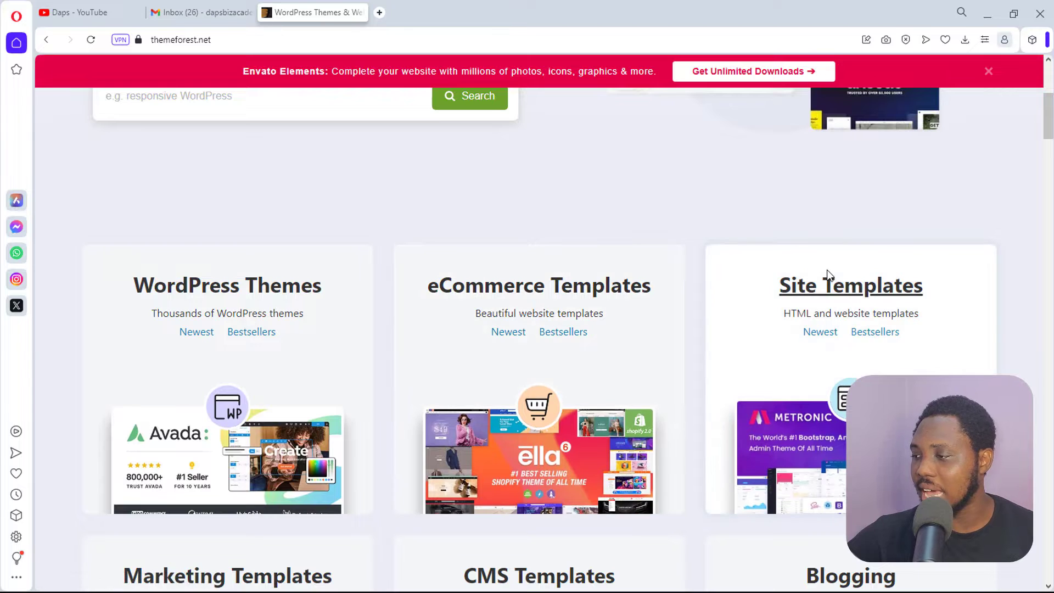
scroll(826, 284, "down", 3)
scroll(828, 276, "down", 3)
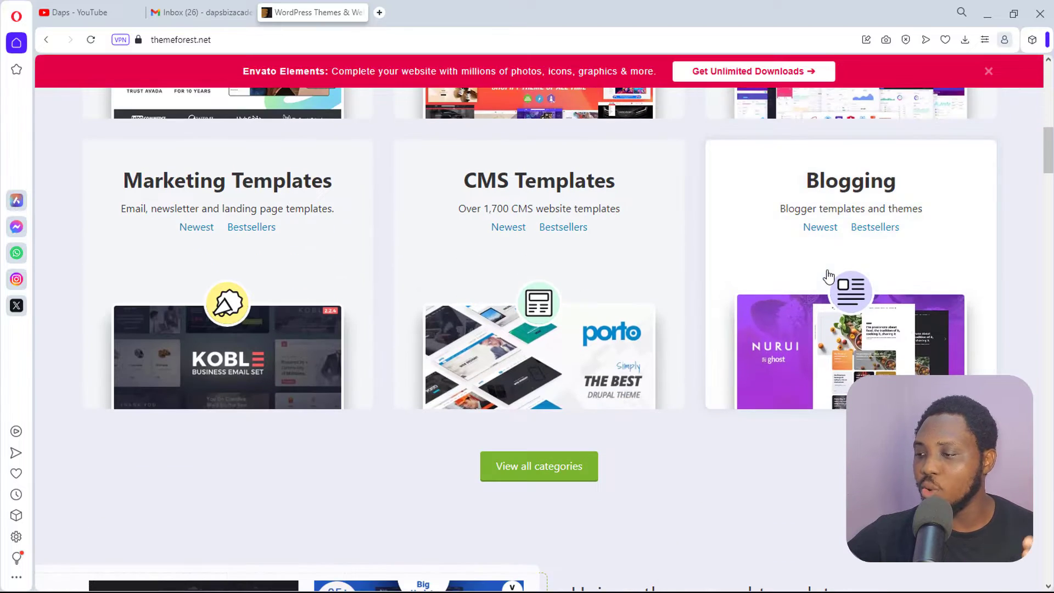
scroll(827, 275, "up", 6)
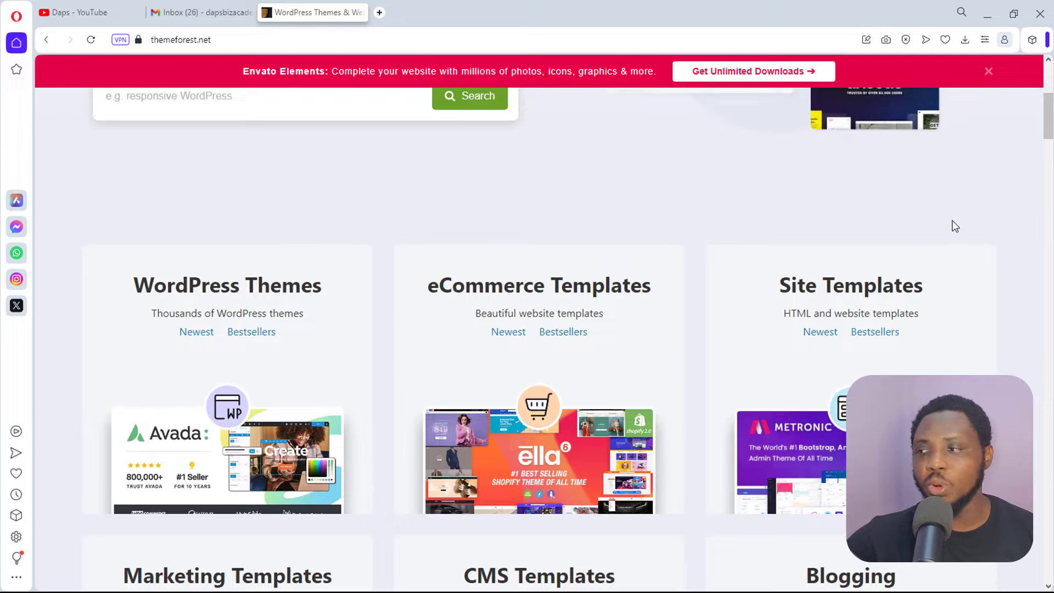
scroll(953, 221, "down", 1)
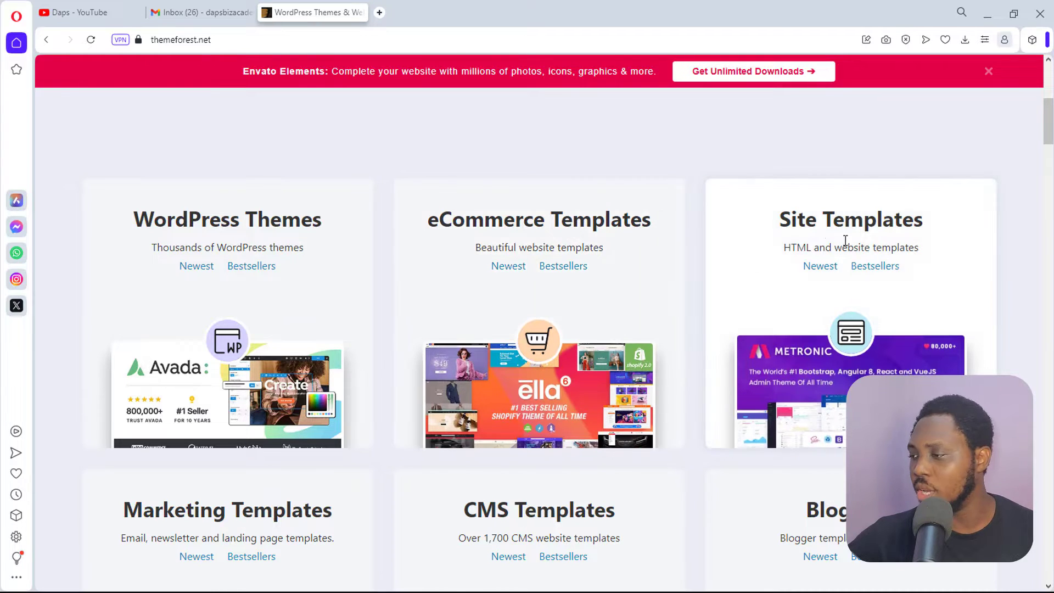
left_click(857, 223)
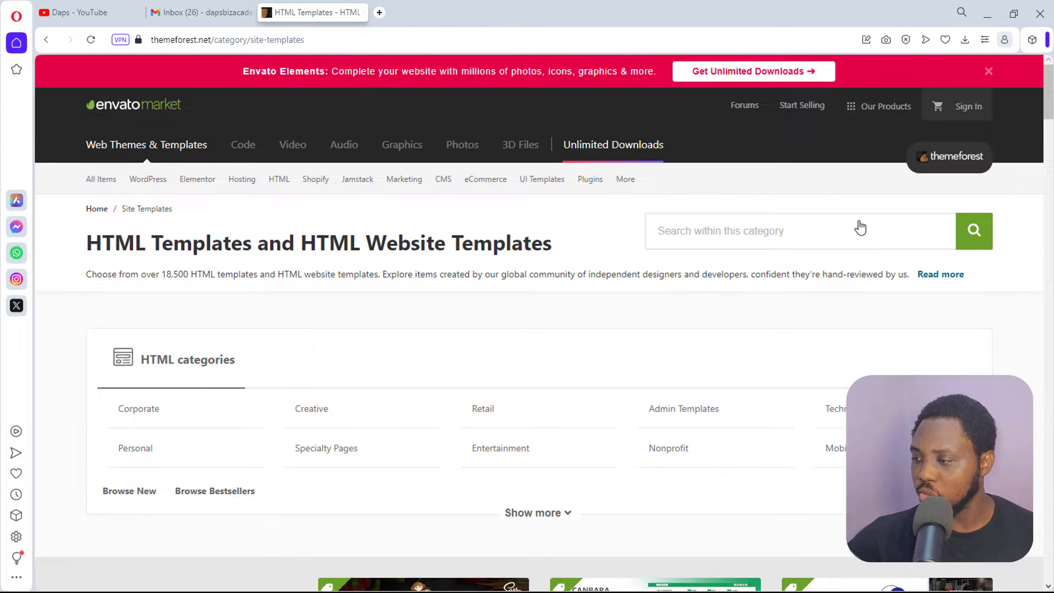
Find the Canvas multi-purpose HTML5 template among the weekly bestsellers and open its live preview
scroll(960, 296, "down", 5)
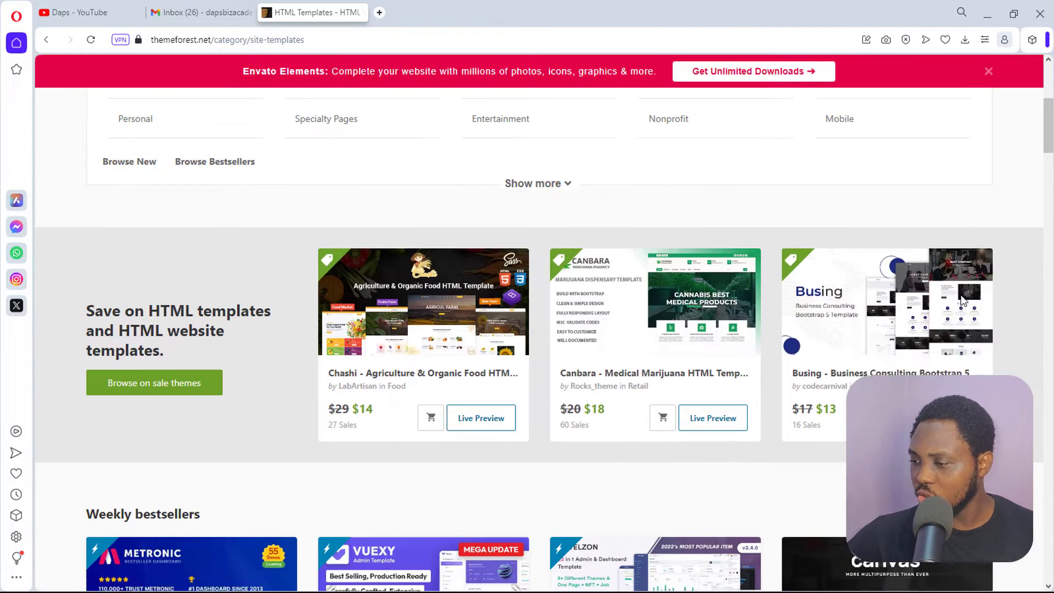
scroll(960, 299, "down", 5)
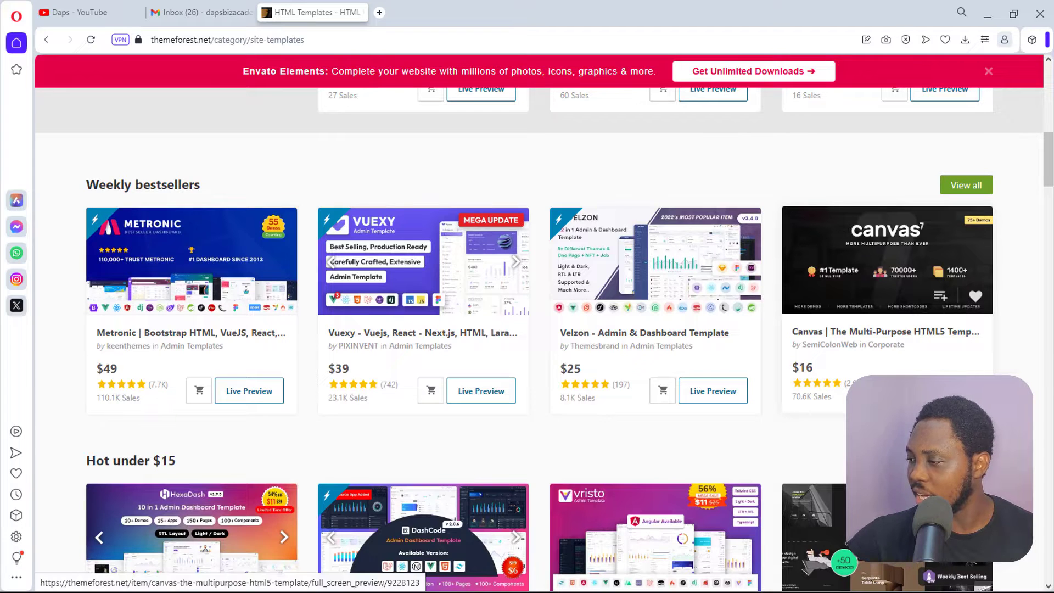
scroll(825, 278, "down", 1)
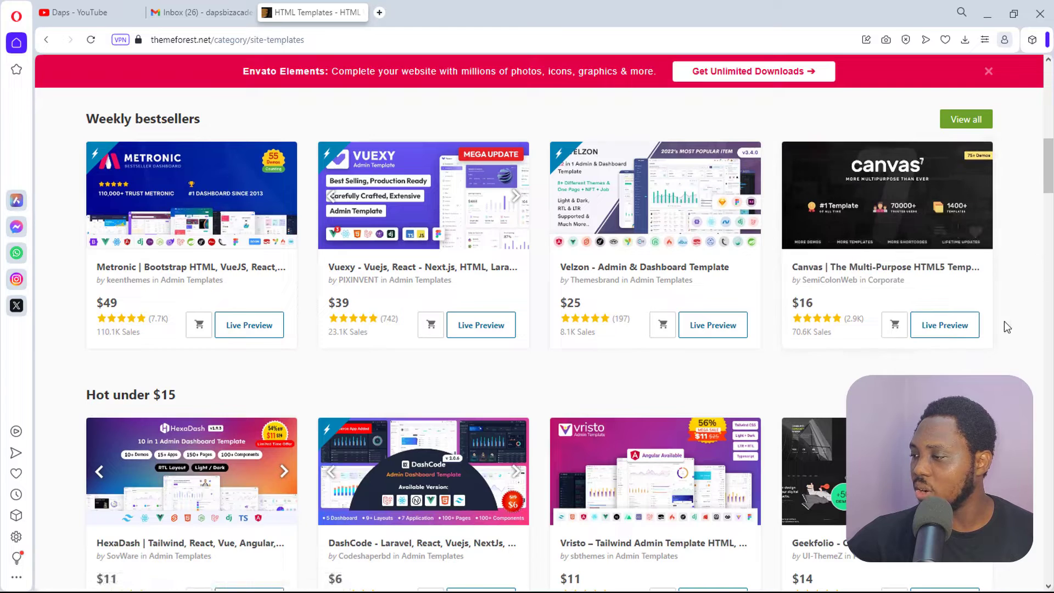
left_click(930, 324)
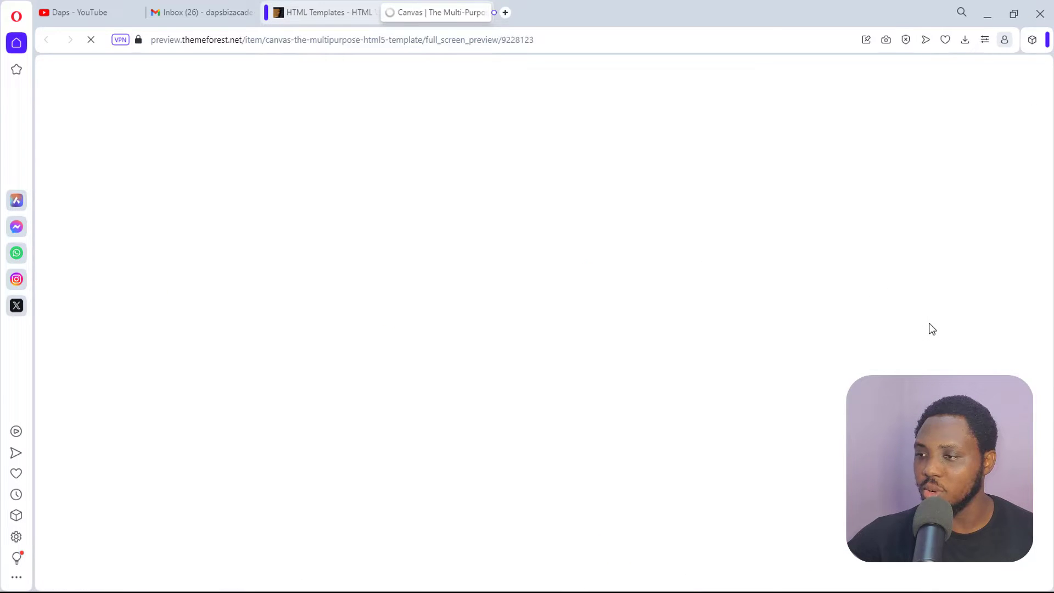
Go to the Canvas template's demo overview and view the types of layouts included
scroll(711, 266, "down", 8)
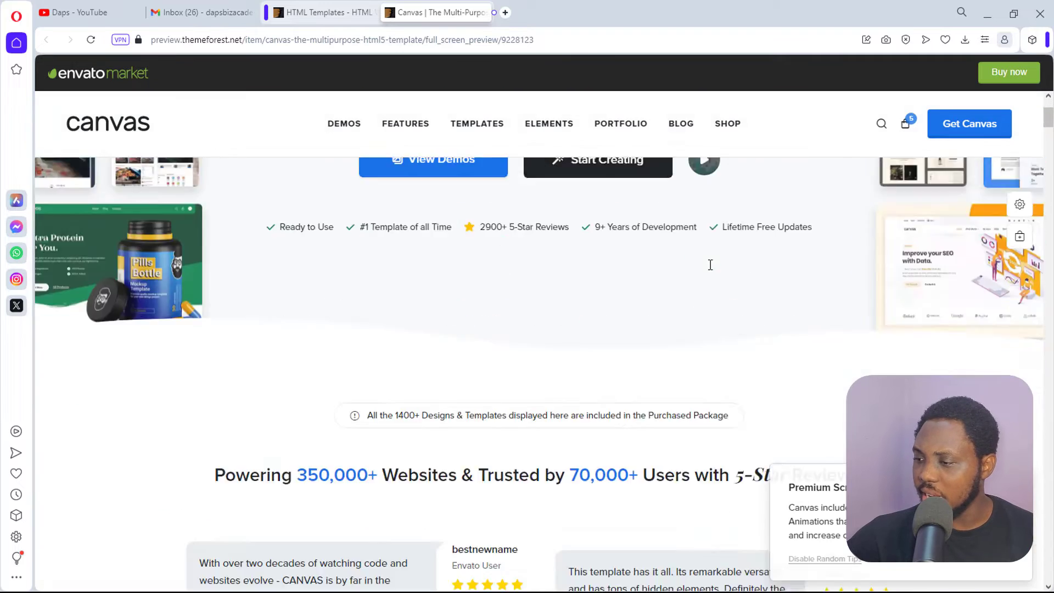
scroll(442, 268, "up", 6)
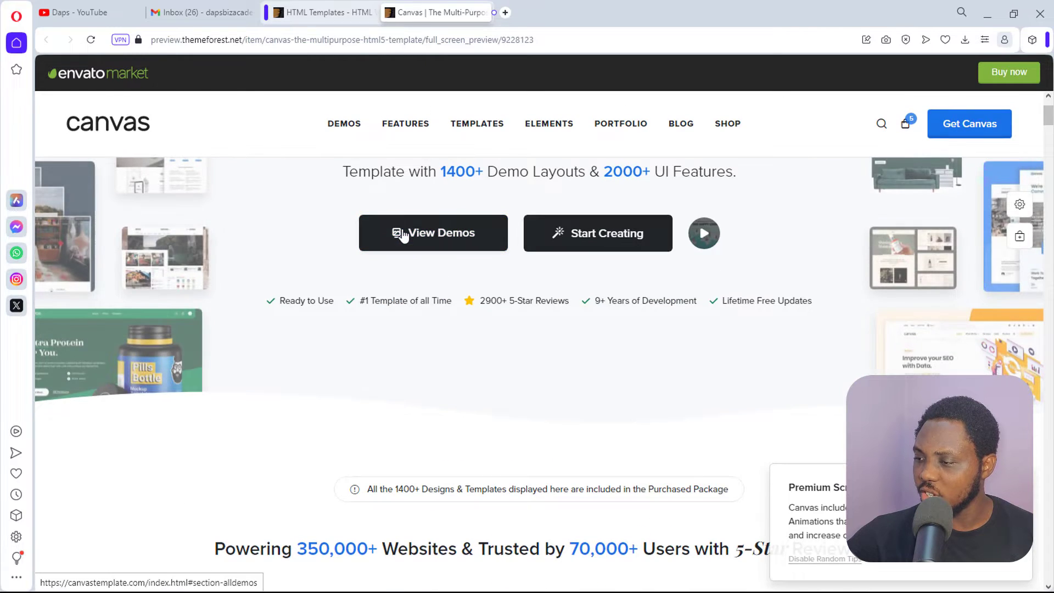
left_click(400, 233)
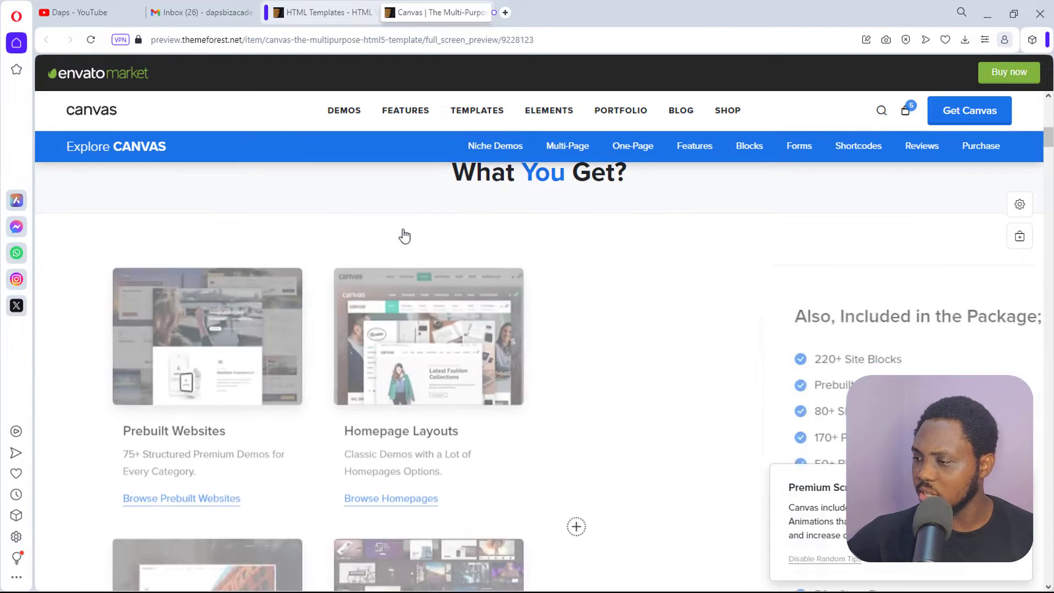
scroll(588, 268, "down", 1)
scroll(588, 268, "down", 1)
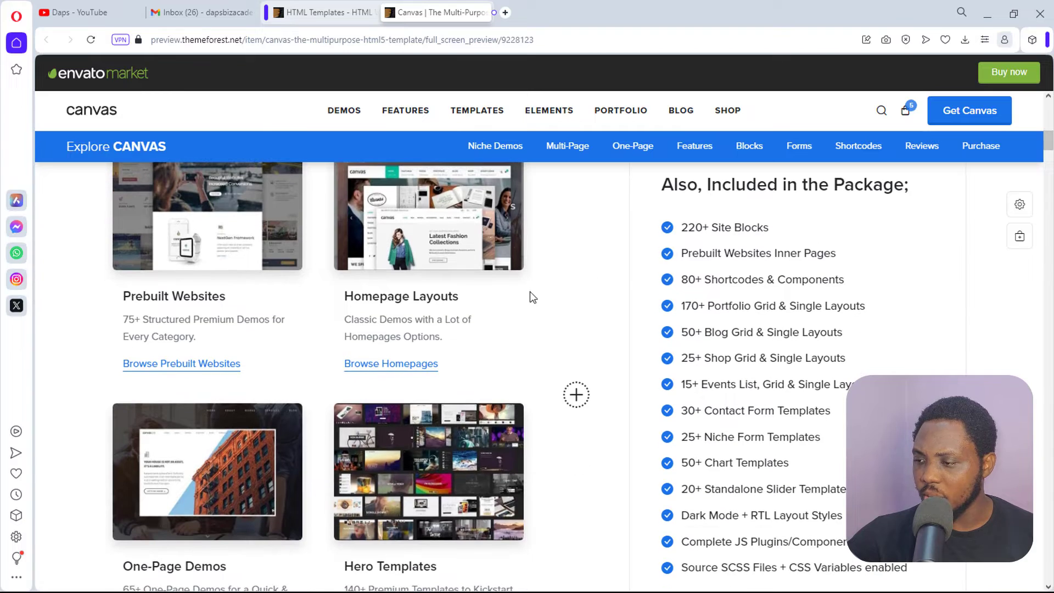
Browse the prebuilt websites of the Canvas template and open the SEO demo
left_click(202, 365)
scroll(275, 372, "down", 2)
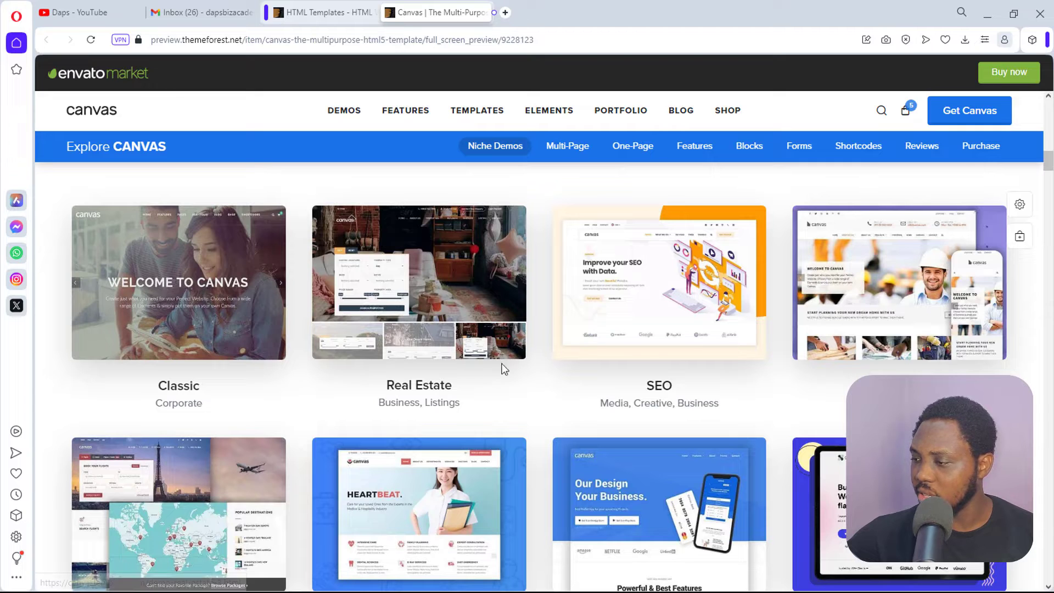
left_click(667, 300)
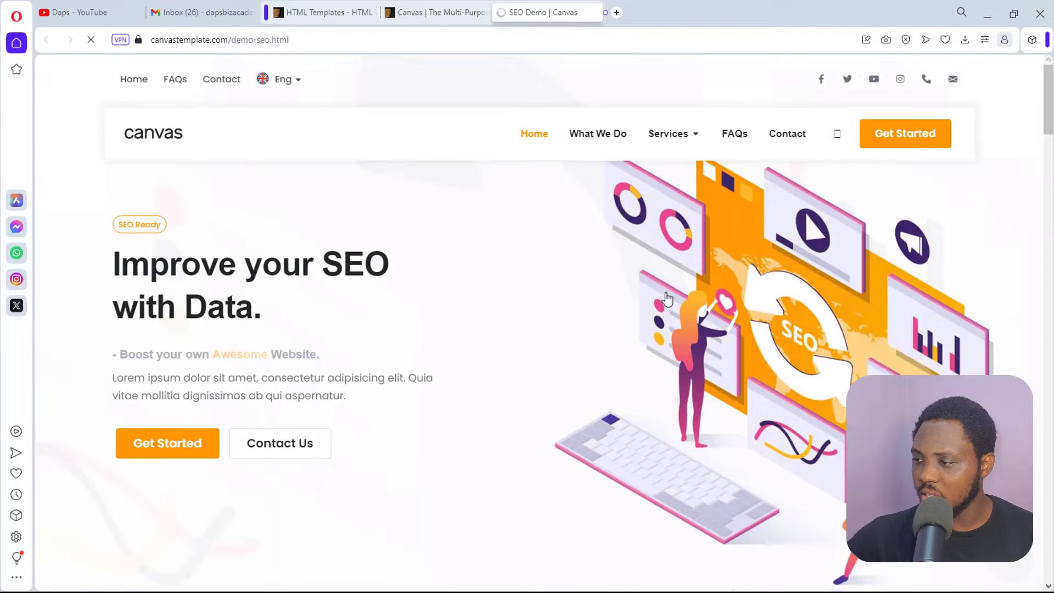
Examine the sections of the SEO demo page down to the testimonials and return to its beginning
scroll(658, 304, "down", 6)
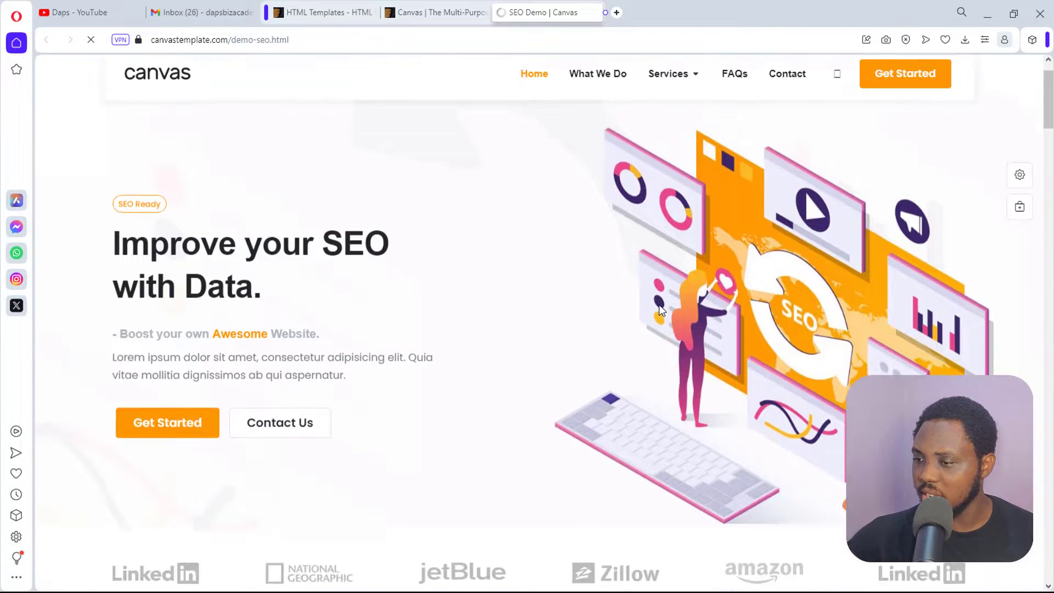
scroll(660, 311, "down", 15)
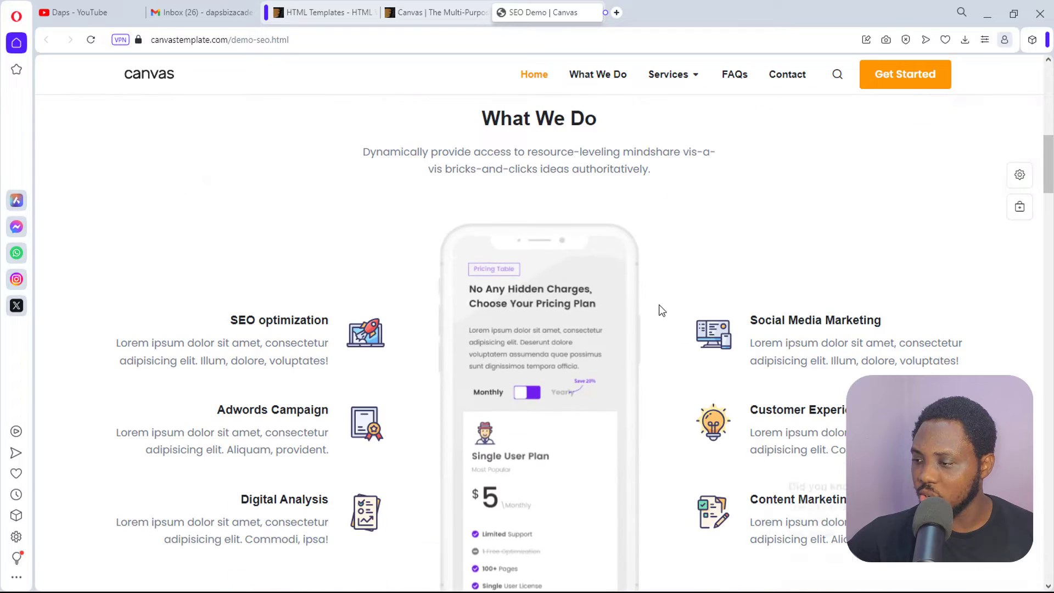
scroll(661, 311, "down", 20)
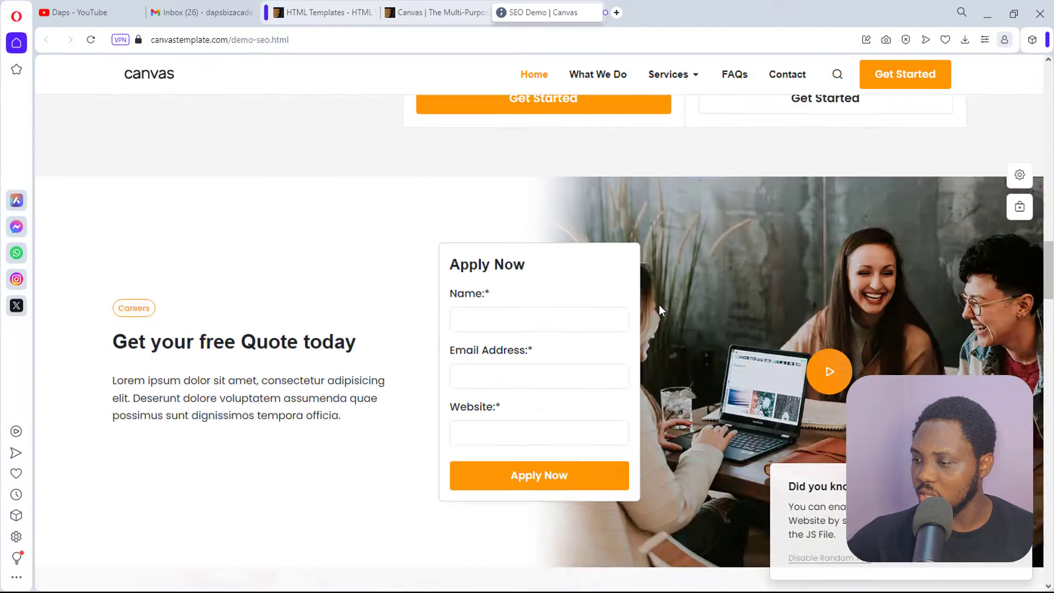
scroll(661, 311, "down", 3)
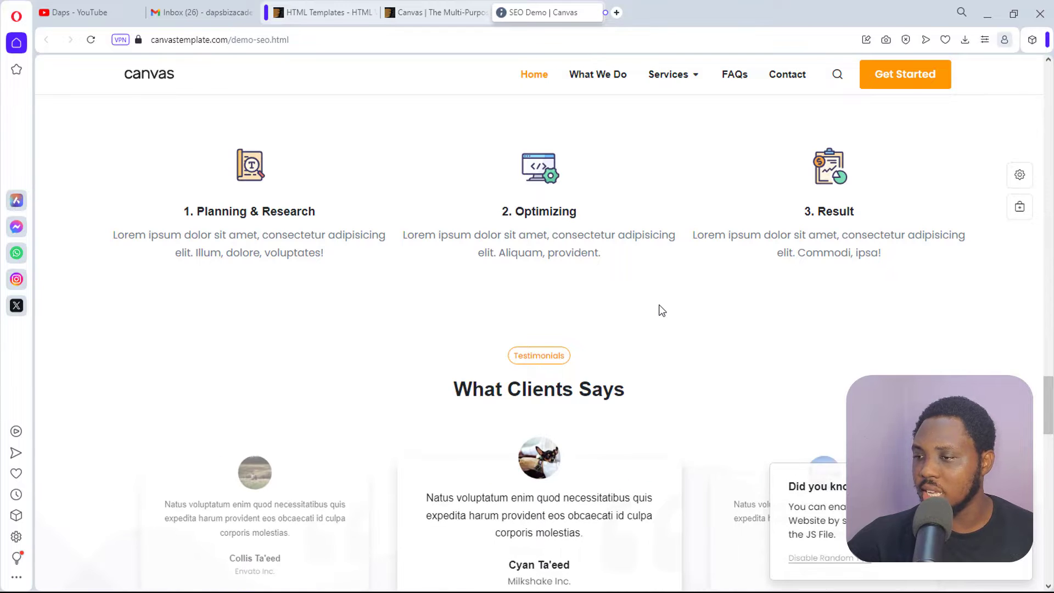
scroll(661, 311, "up", 10)
scroll(659, 304, "up", 15)
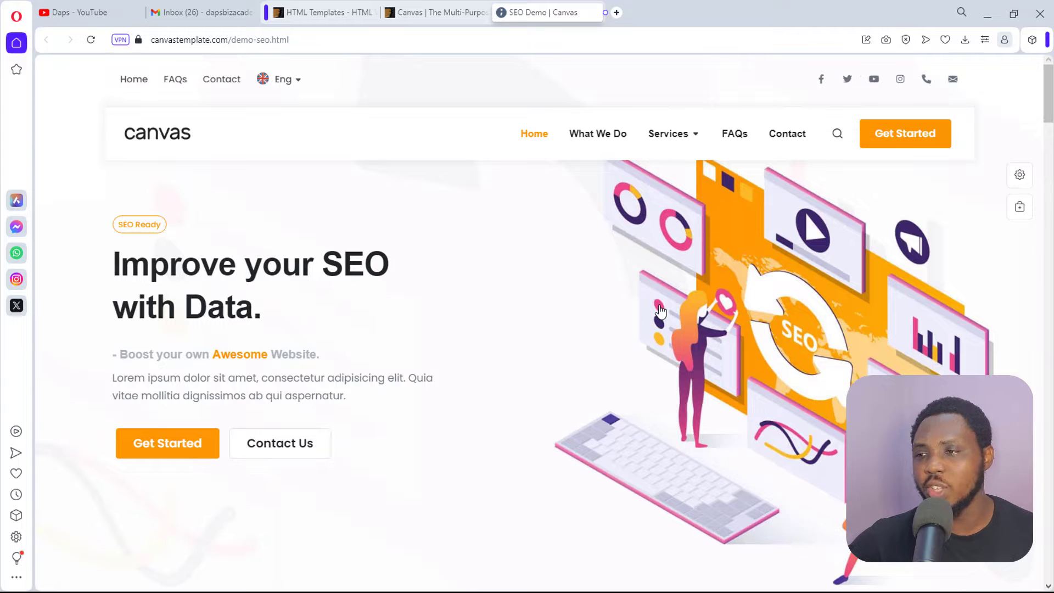
Switch to the YouTube channel page and look through its videos for website cloning and HTTrack tutorials
left_click(75, 18)
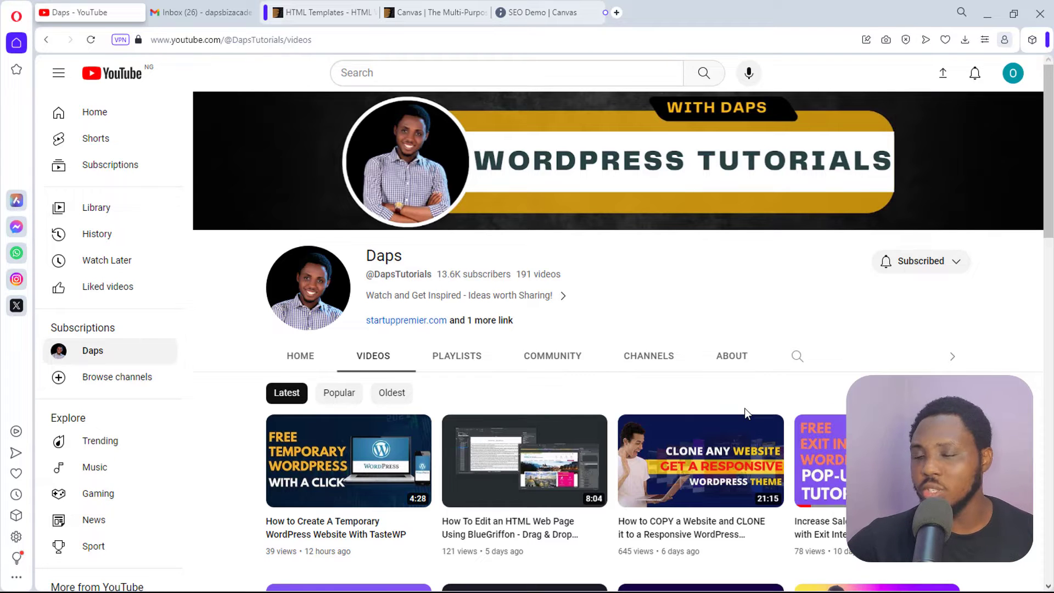
scroll(744, 407, "down", 3)
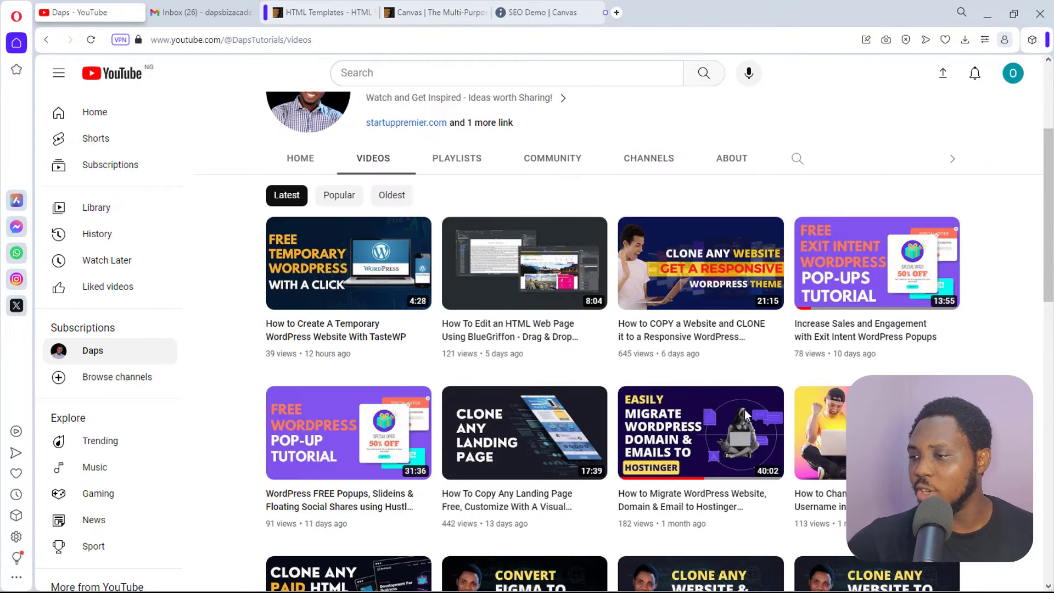
scroll(744, 409, "down", 3)
scroll(744, 415, "down", 2)
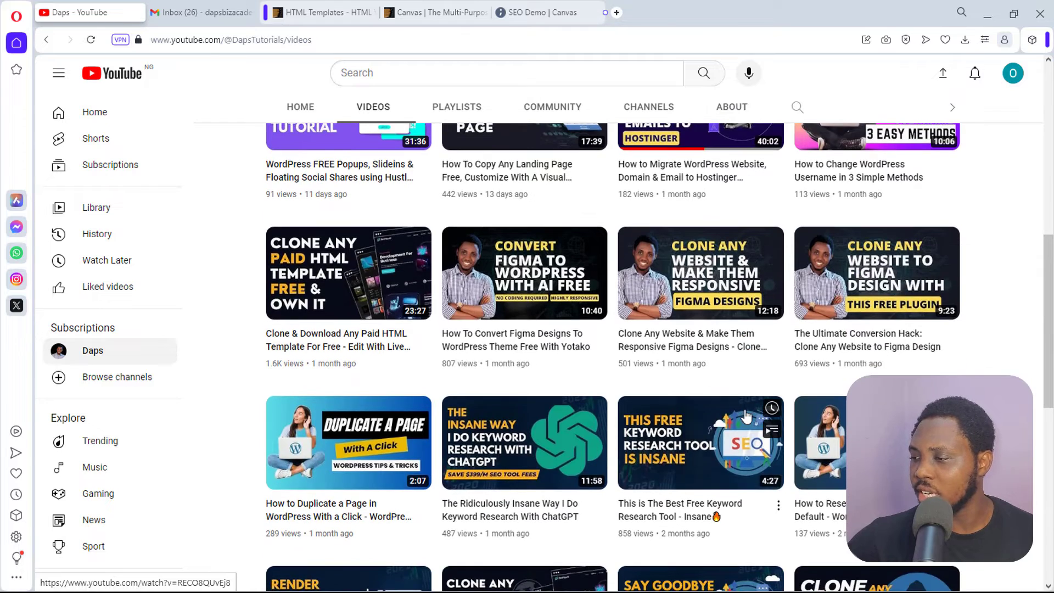
scroll(745, 417, "down", 5)
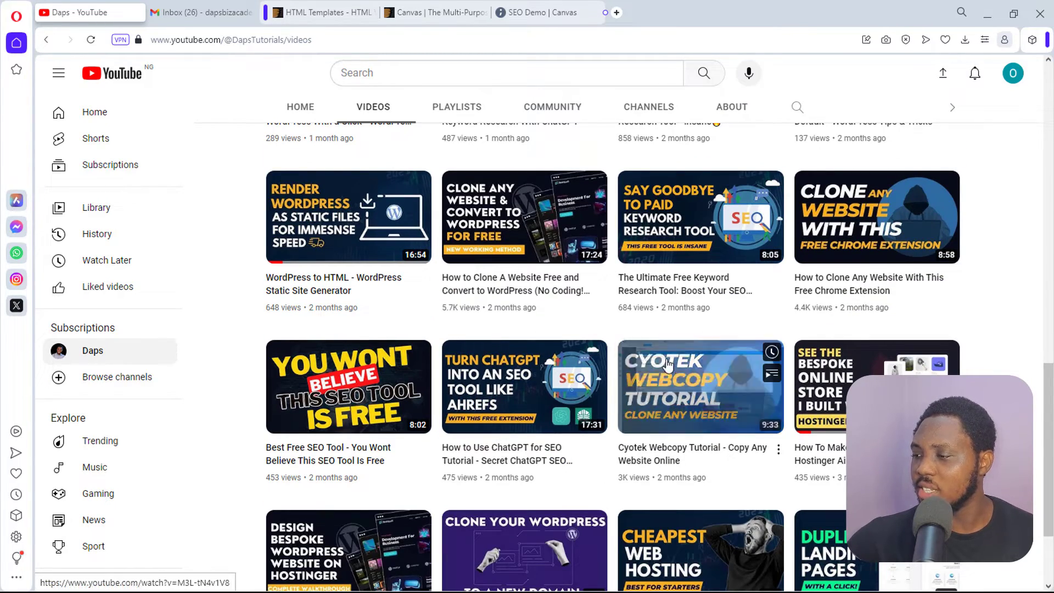
scroll(689, 413, "down", 1)
scroll(689, 414, "down", 3)
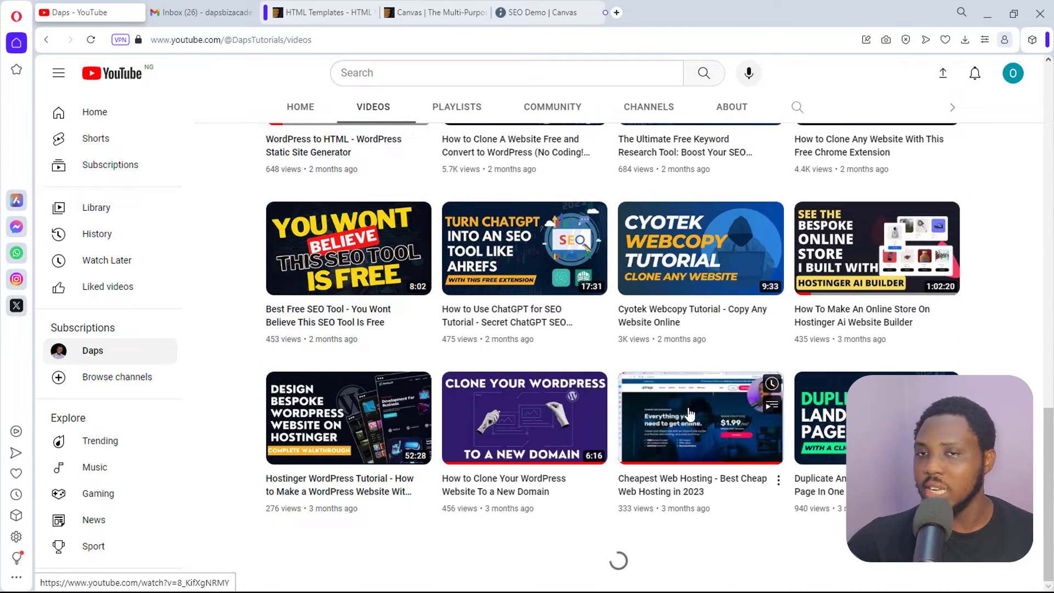
scroll(690, 413, "down", 4)
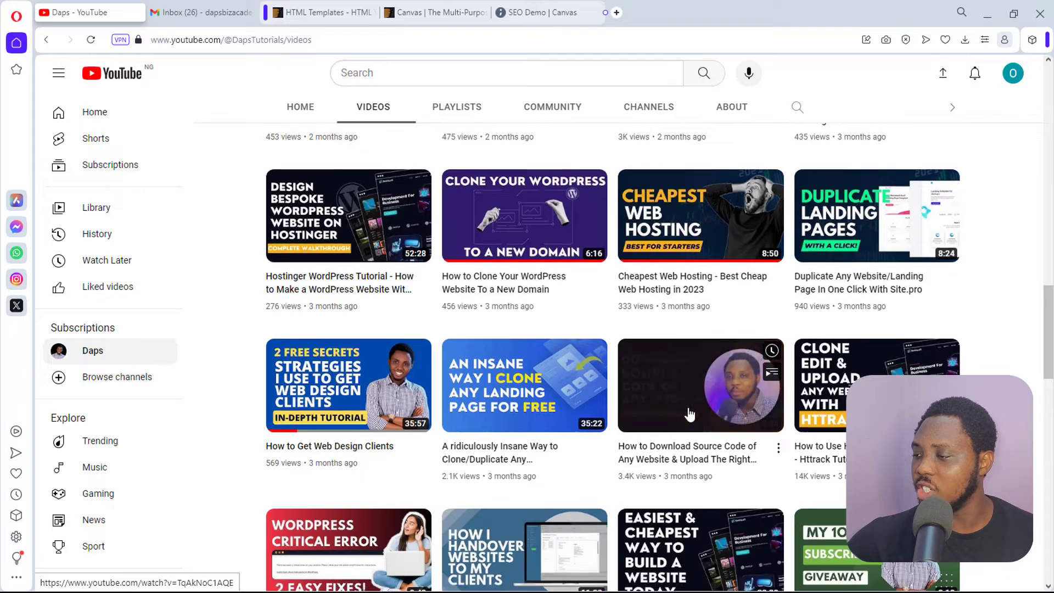
scroll(690, 414, "down", 4)
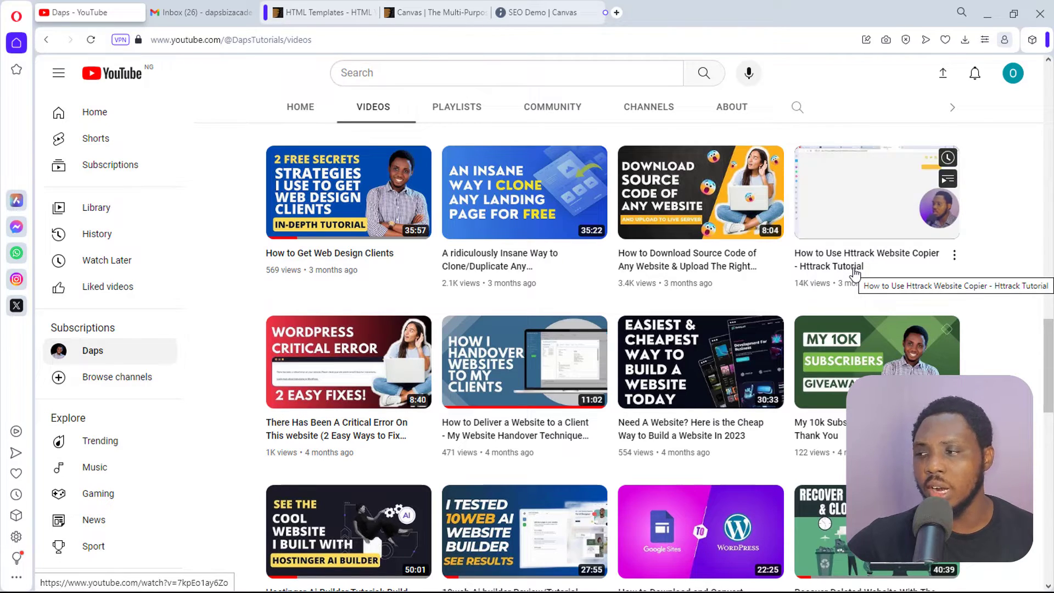
scroll(854, 273, "up", 15)
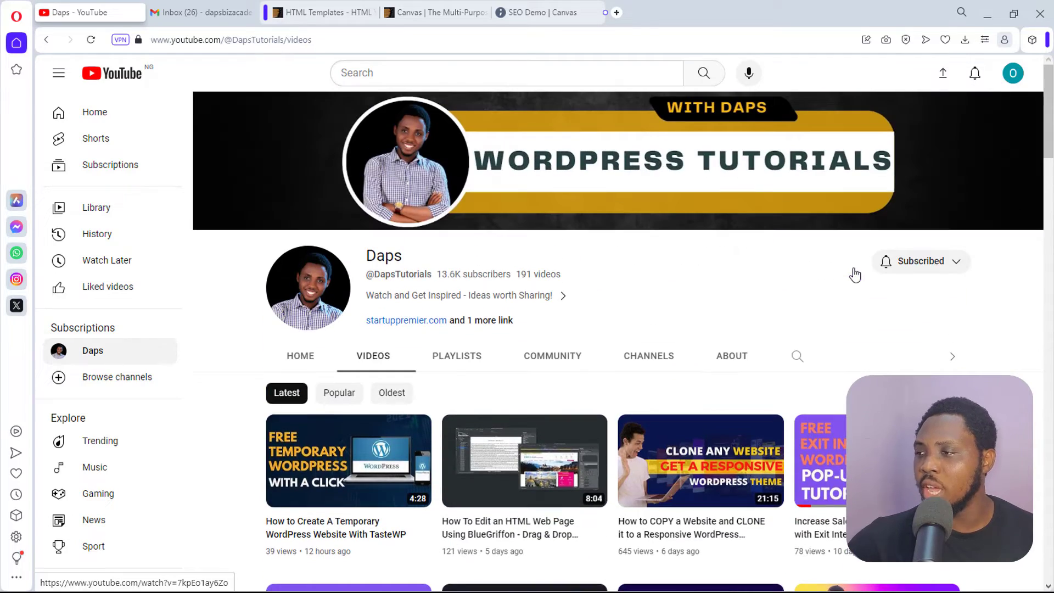
Return to the SEO demo page and position the WinHTTrack Website Copier window over it
left_click_drag(42, 356, 684, 146)
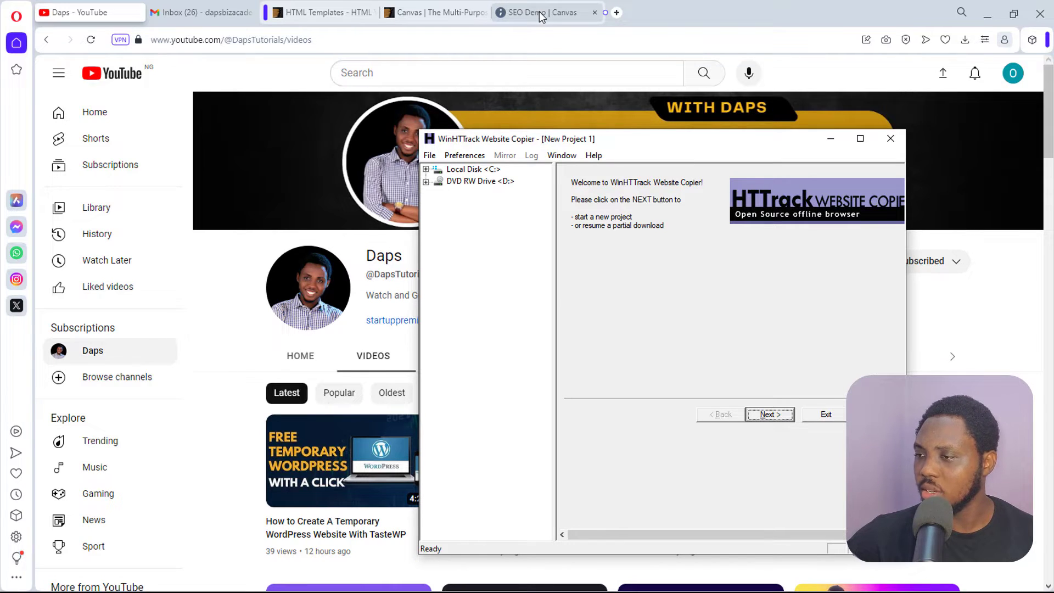
left_click(559, 12)
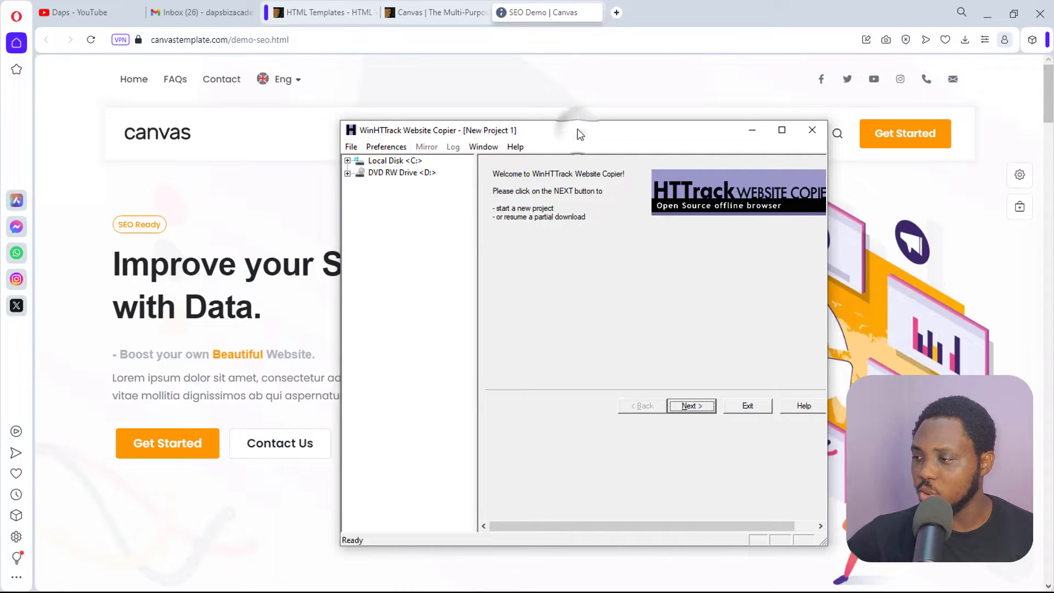
left_click_drag(579, 135, 559, 101)
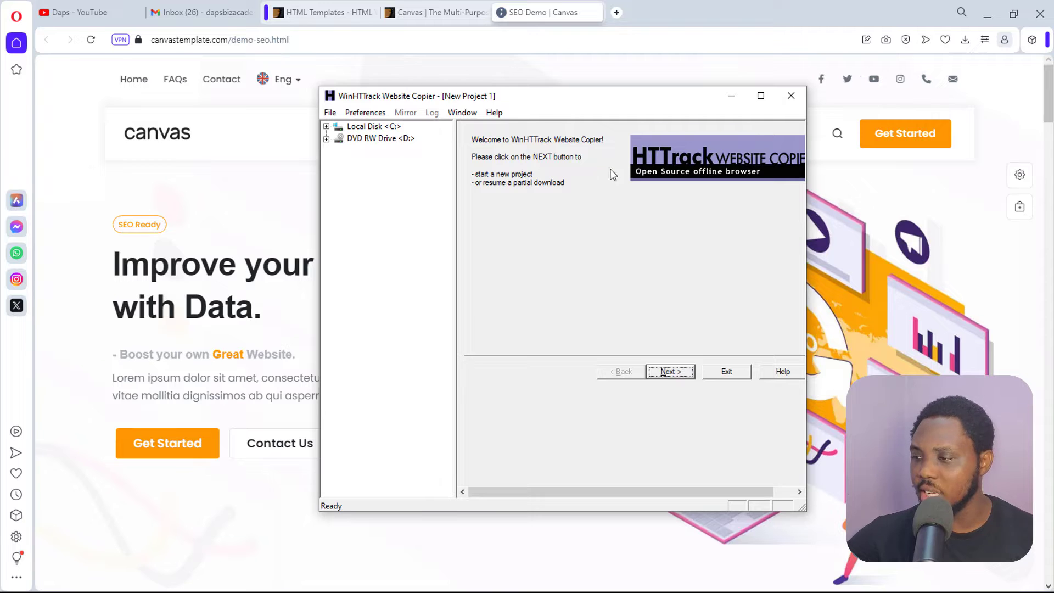
Start a new mirroring project and name it Clone tutorial
left_click(668, 372)
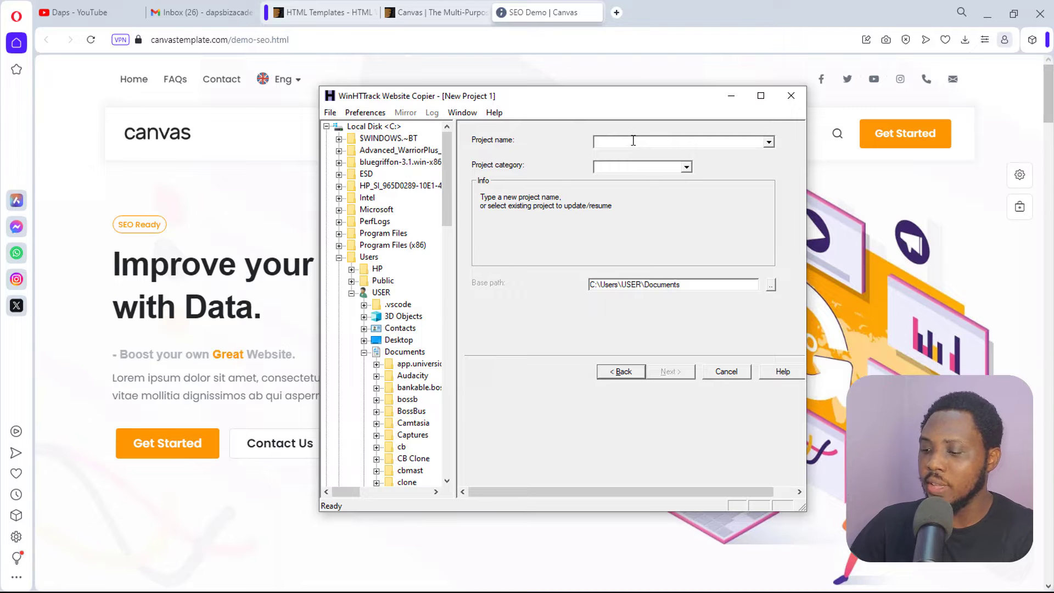
type("Clone tutorial")
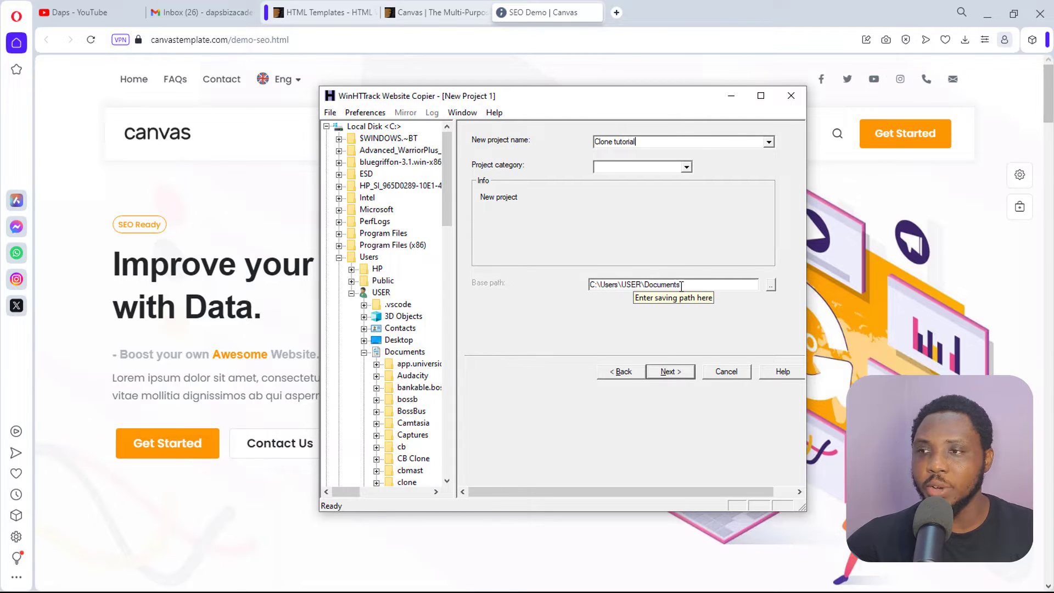
left_click(768, 285)
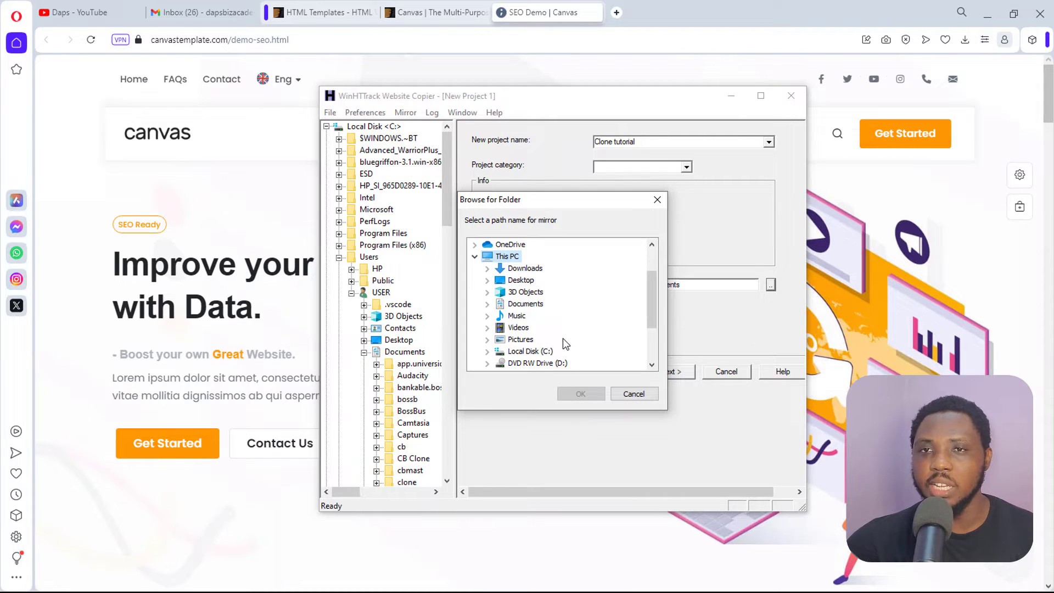
left_click(763, 322)
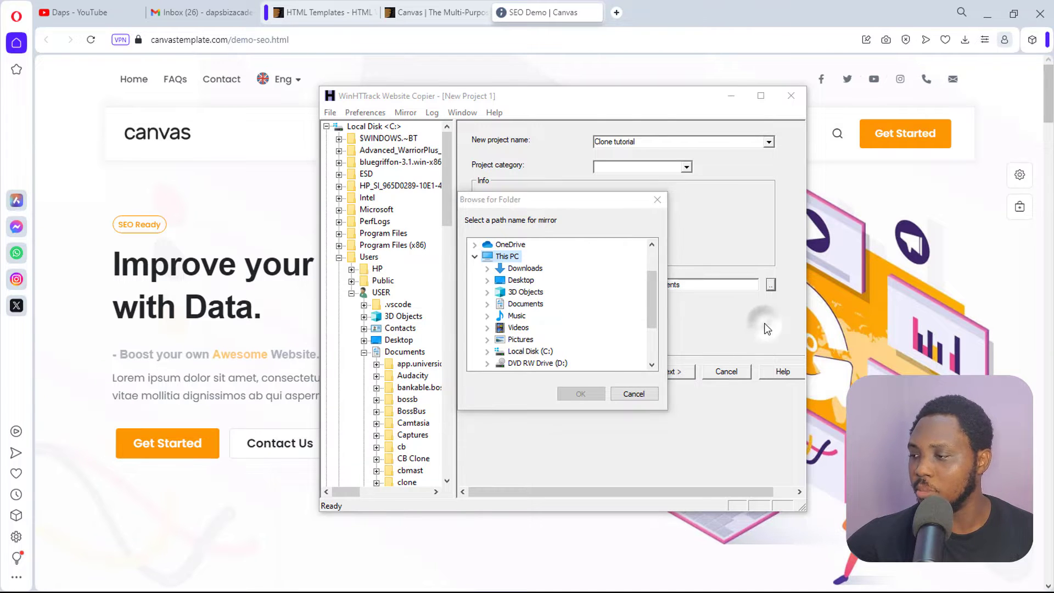
left_click(657, 200)
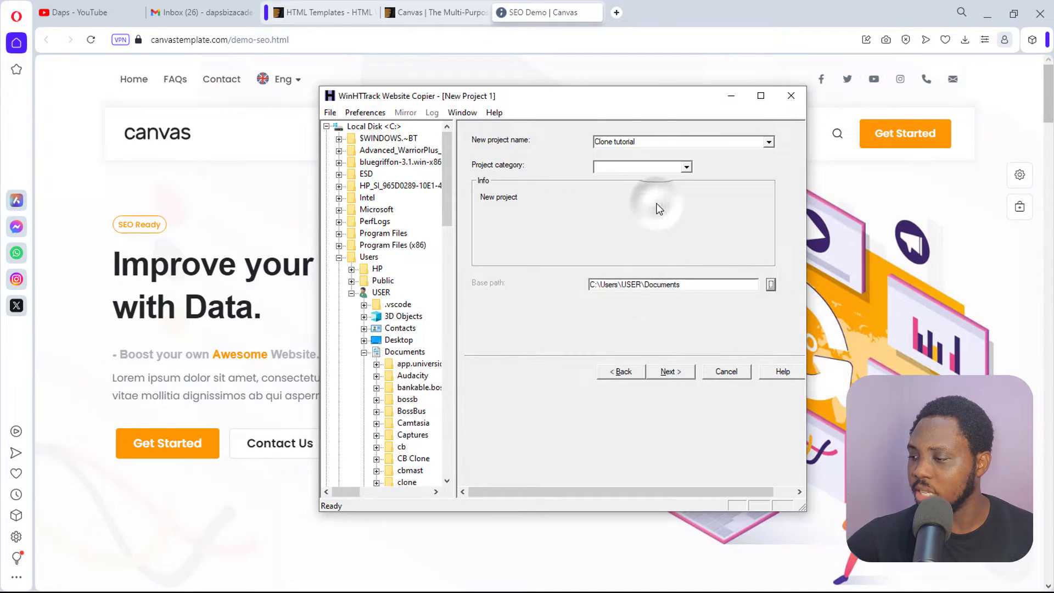
Accept the project settings and copy the SEO demo page's URL from the browser into the project's web addresses
left_click(674, 372)
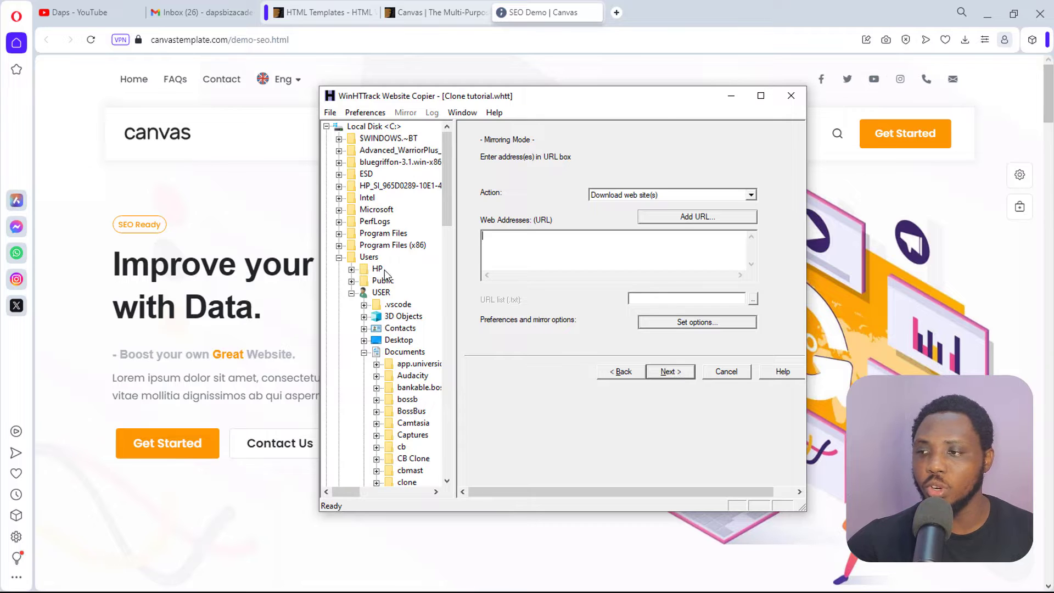
left_click(298, 40)
left_click_drag(298, 40, 151, 39)
key("ctrl+c")
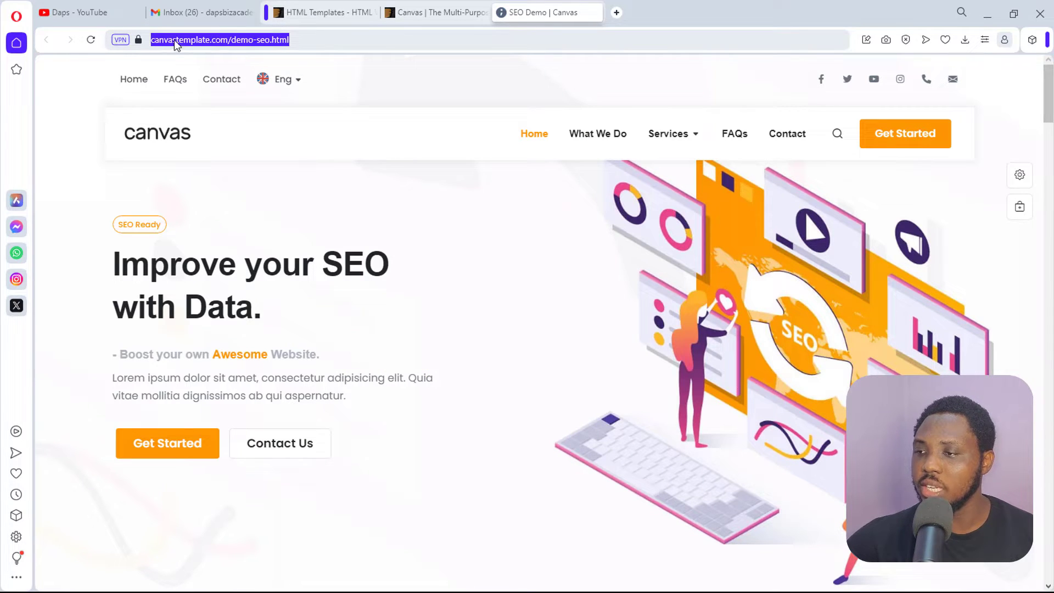
key("alt+Tab")
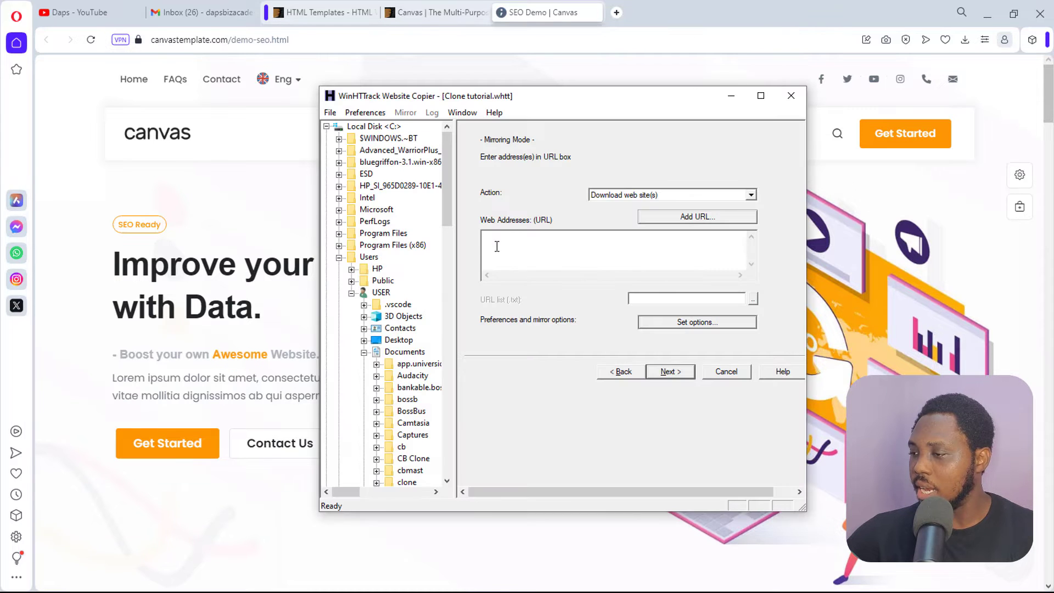
left_click(496, 246)
key("ctrl+v")
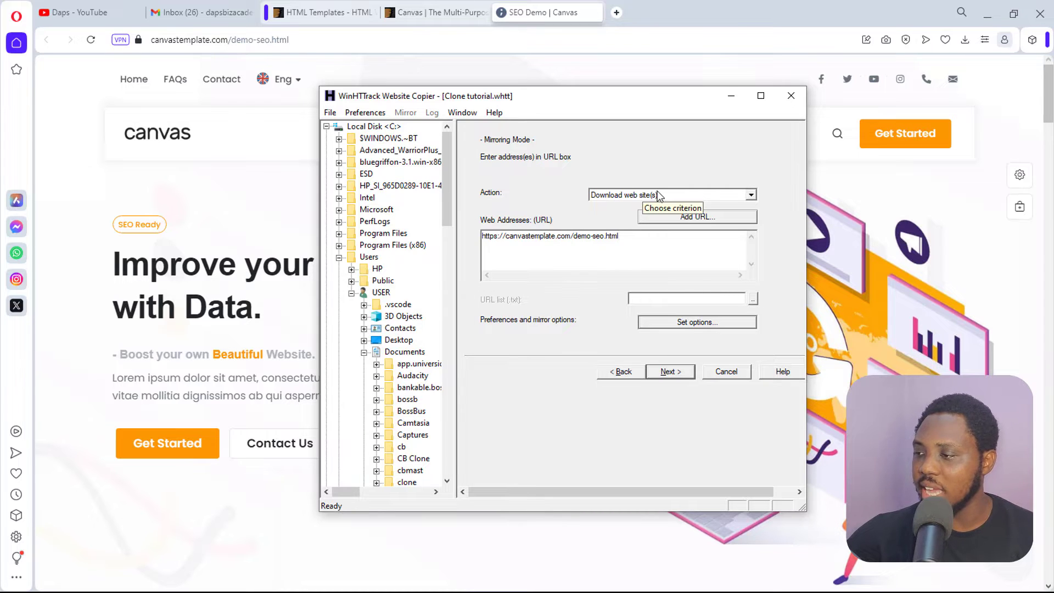
Keep the action Download web site(s) and launch the mirroring with the default connection settings
left_click(686, 198)
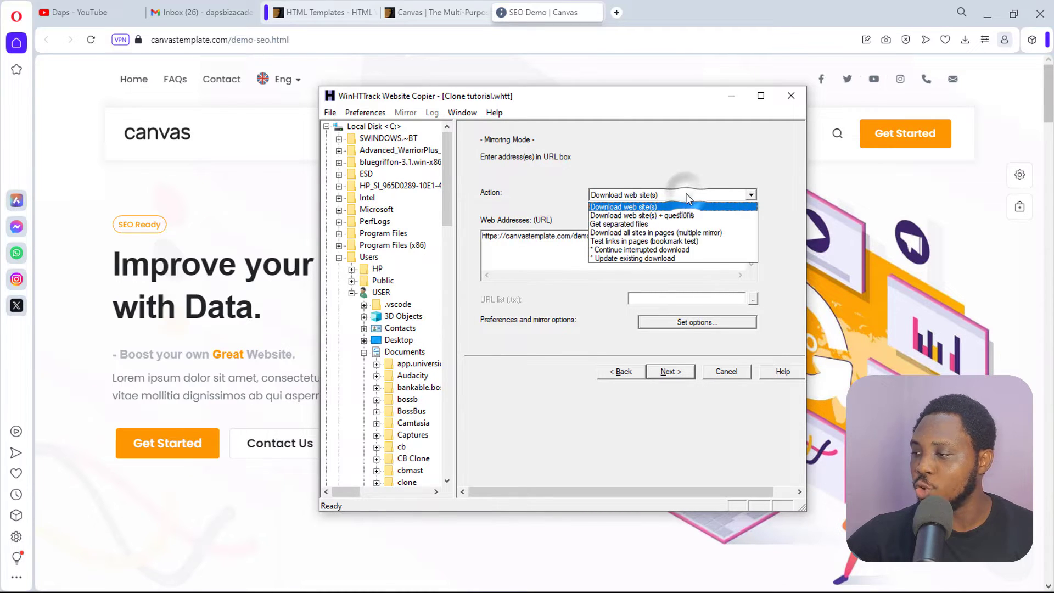
left_click(659, 193)
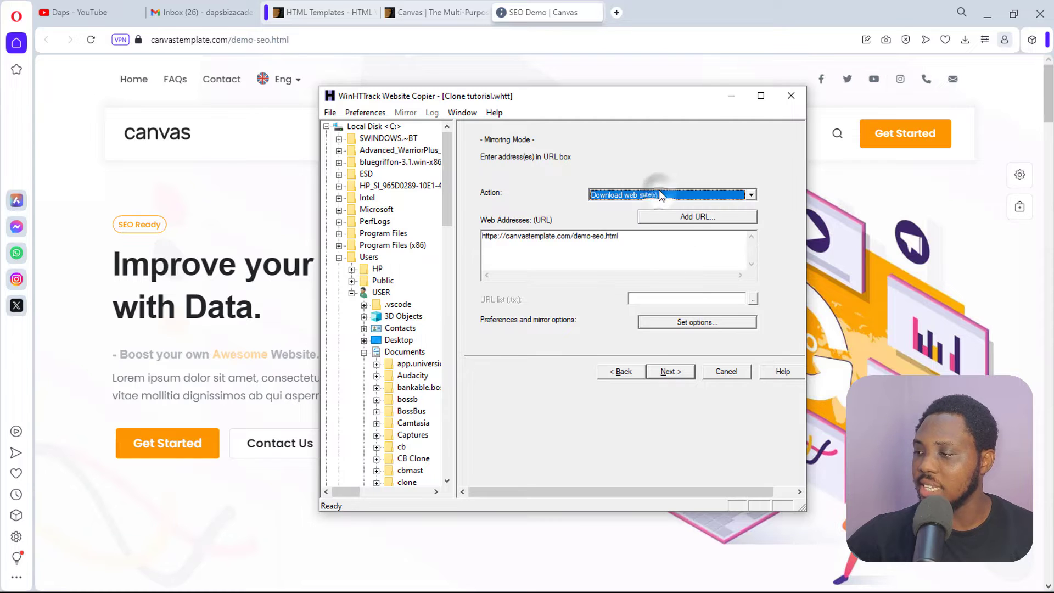
left_click(681, 372)
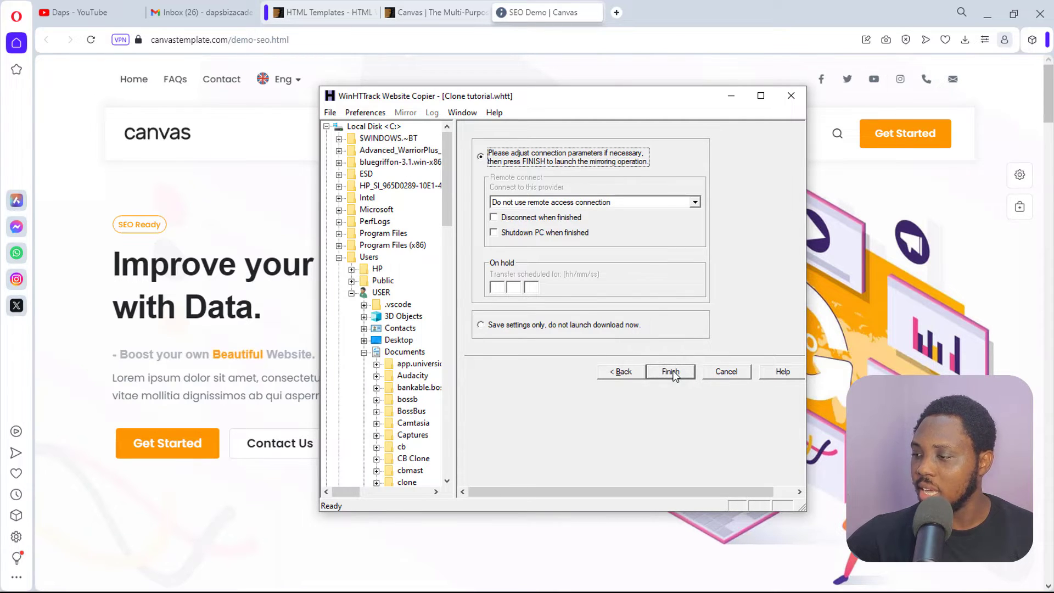
left_click(670, 372)
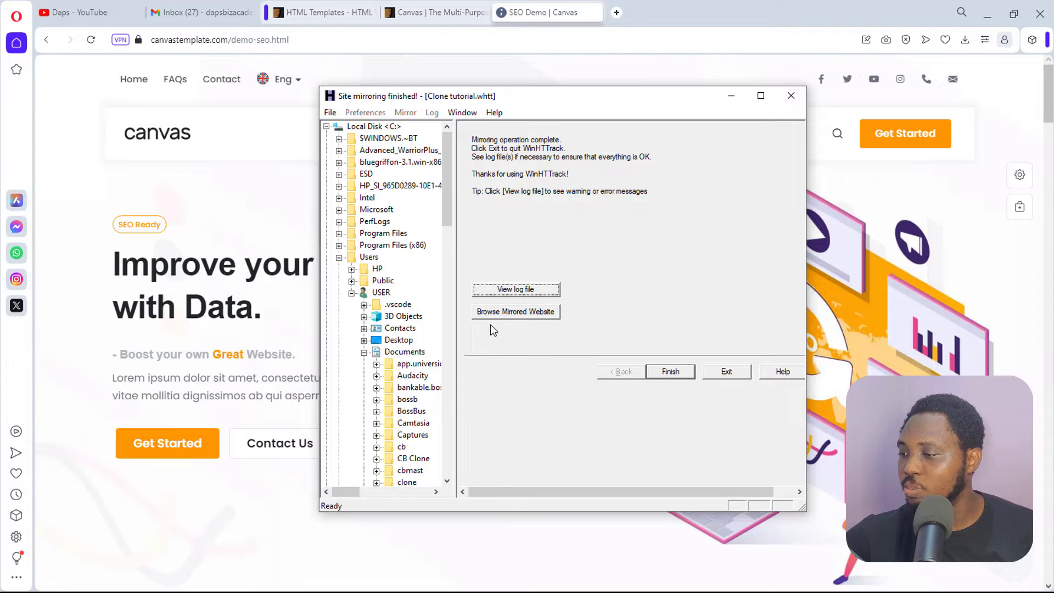
Open the mirrored website in the browser and examine its local file address and its sections down to the pricing table
left_click(506, 311)
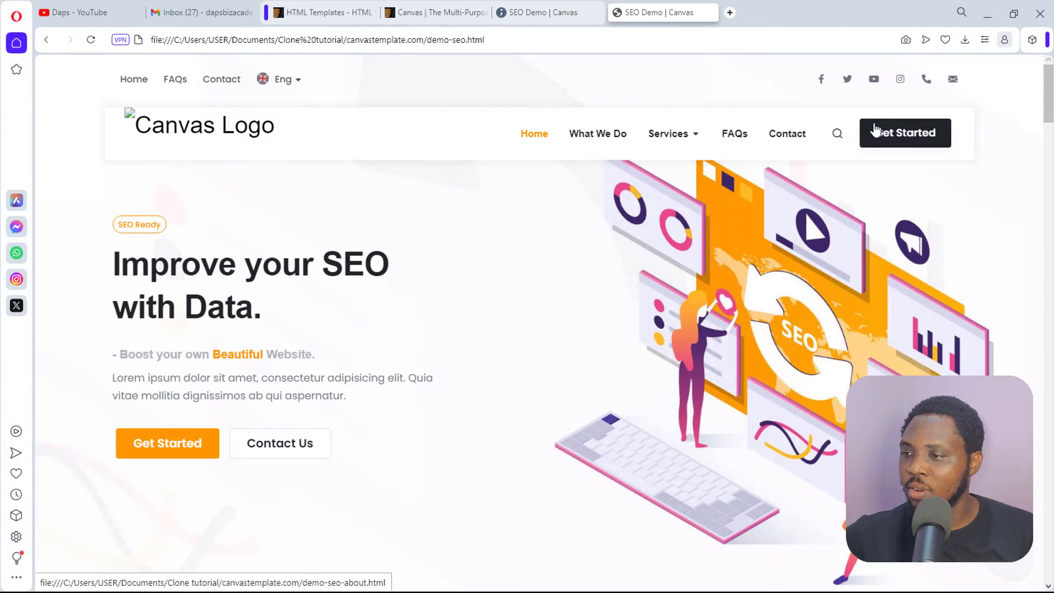
left_click(423, 42)
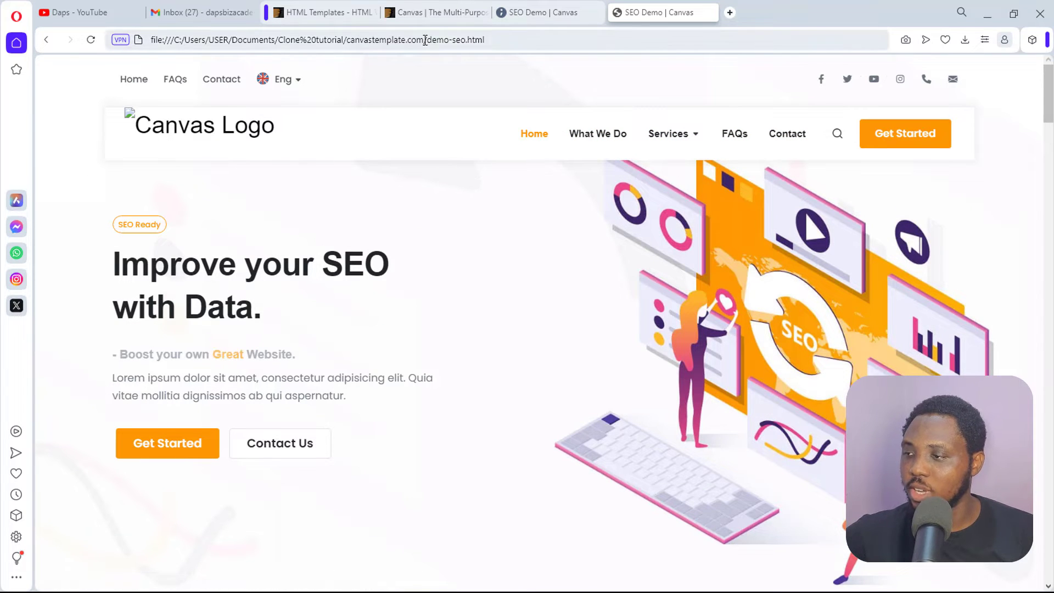
left_click_drag(503, 40, 133, 60)
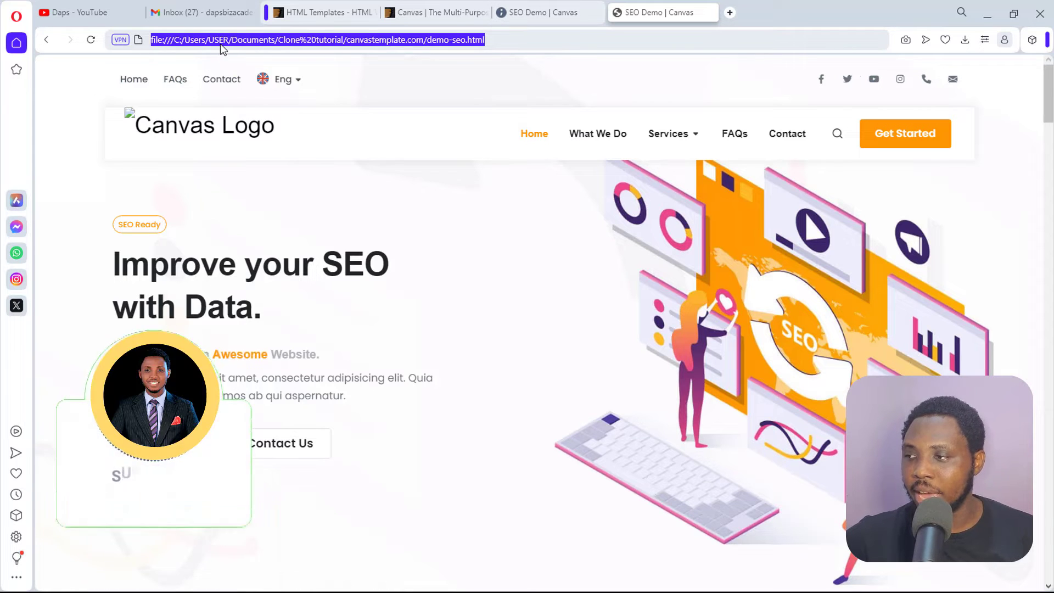
scroll(616, 217, "down", 10)
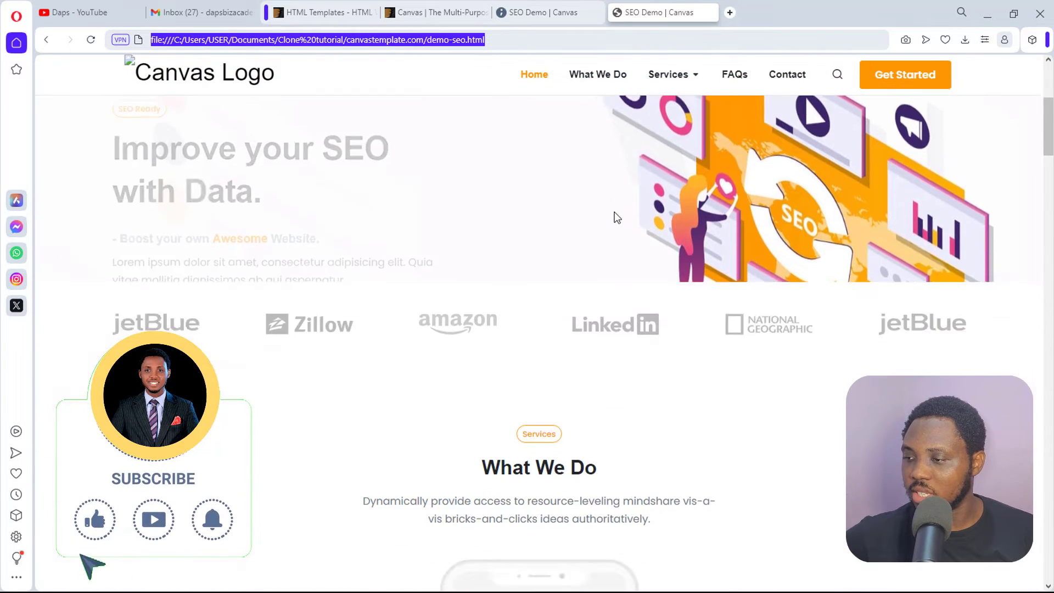
scroll(611, 240, "down", 8)
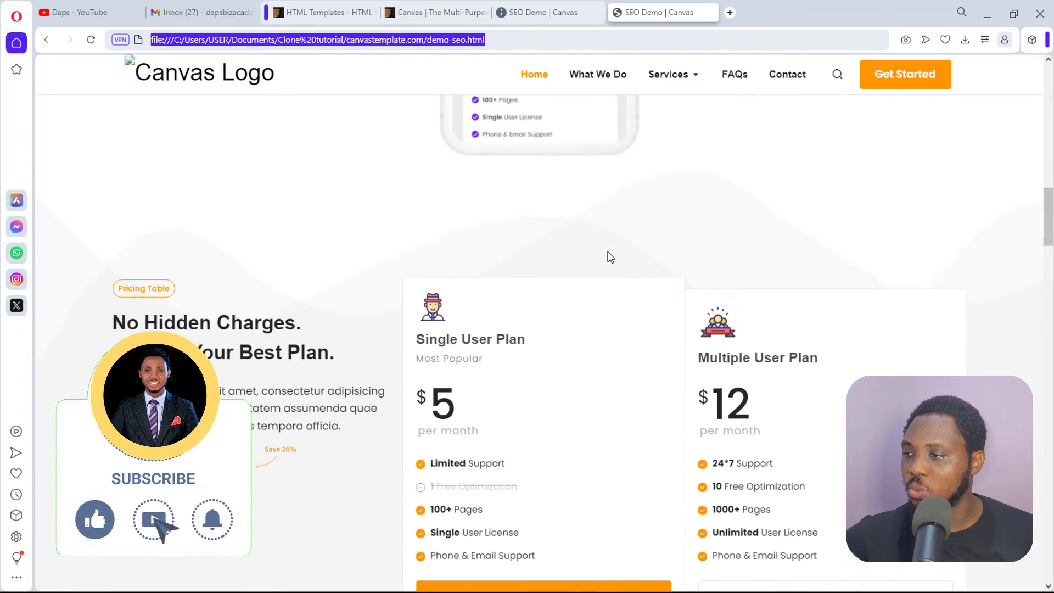
Compare the original SEO demo page with the local copy, checking the copy's Services submenu and What We Do section
left_click(582, 76)
left_click(548, 7)
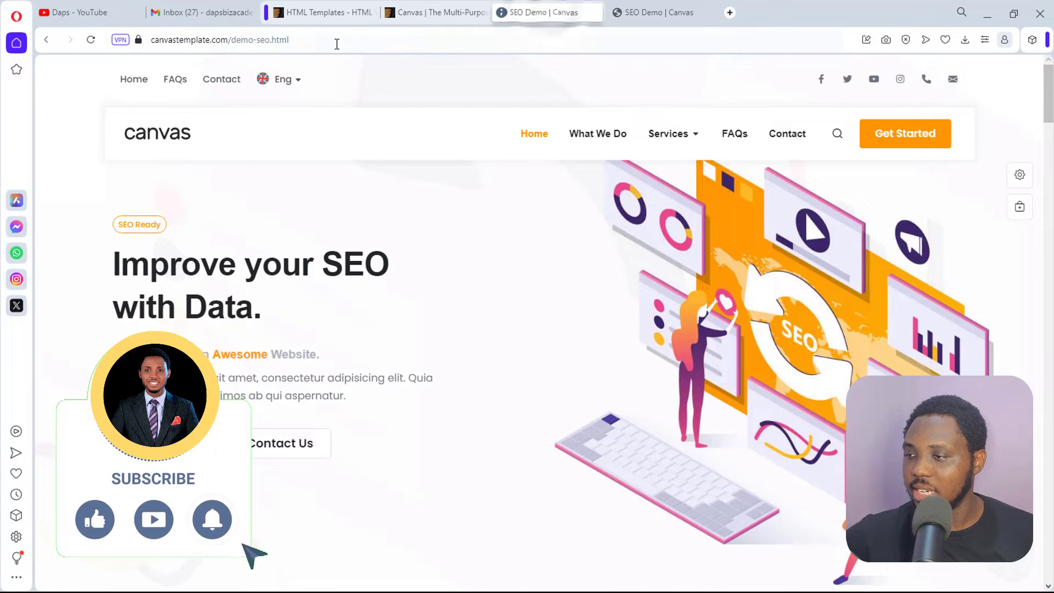
left_click(653, 11)
mouse_move(669, 74)
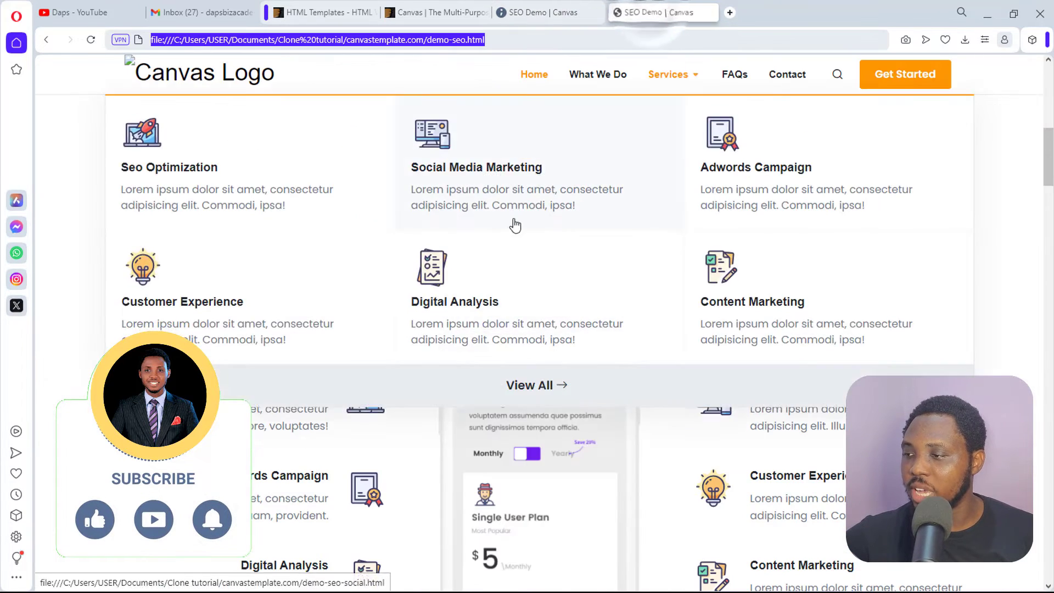
scroll(515, 225, "up", 2)
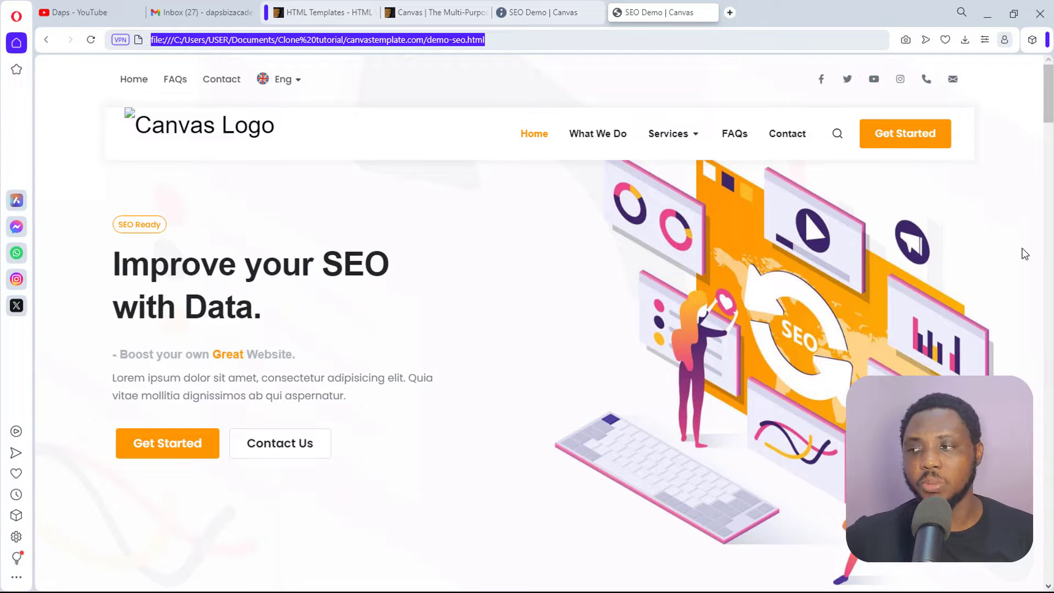
scroll(769, 221, "down", 10)
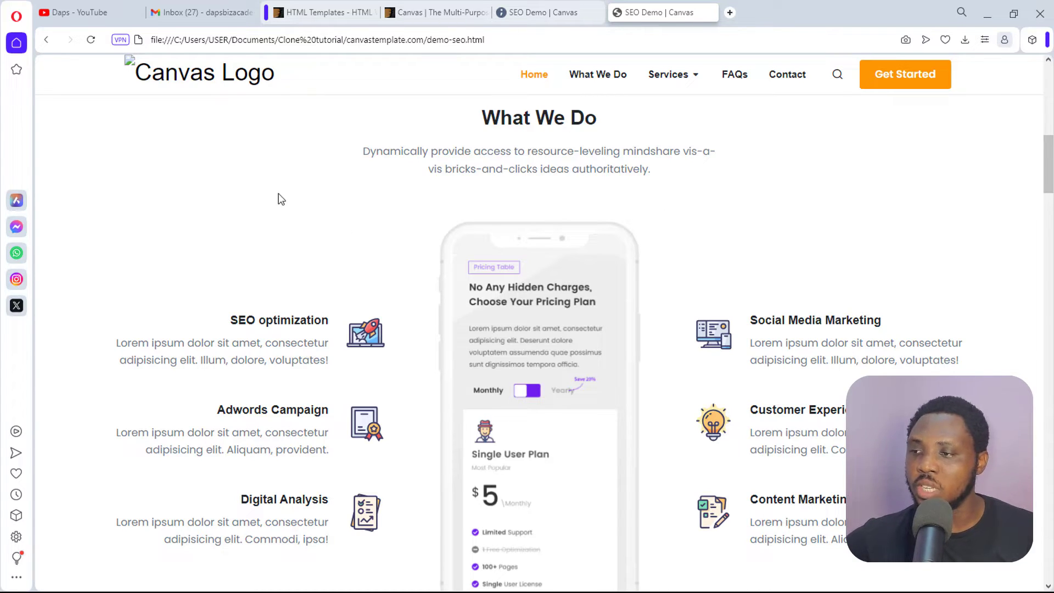
Switch to the YouTube channel page and find the video on editing an HTML web page using BlueGriffon
left_click(84, 12)
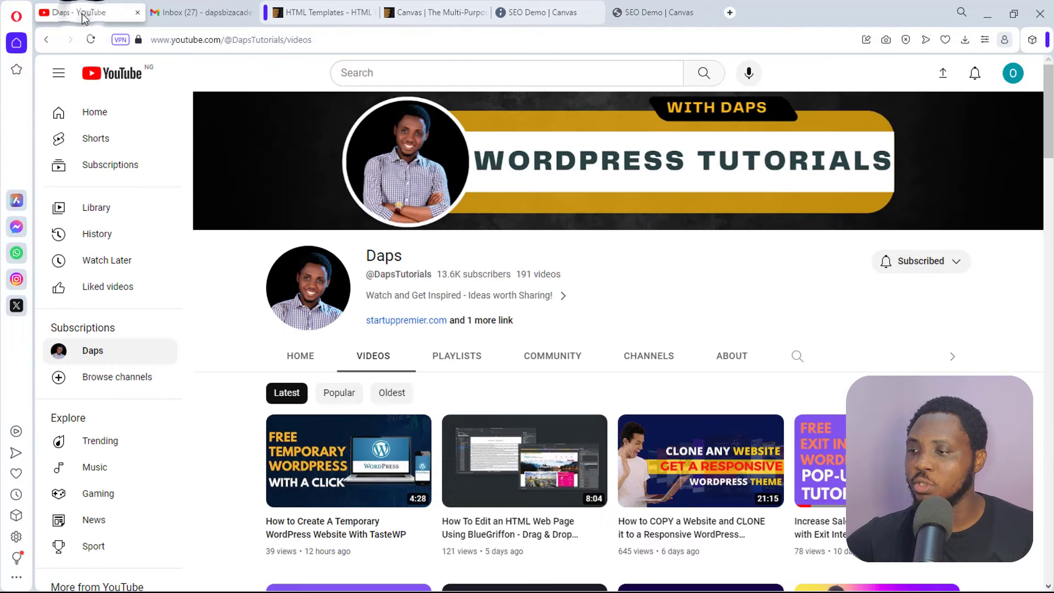
scroll(535, 310, "down", 1)
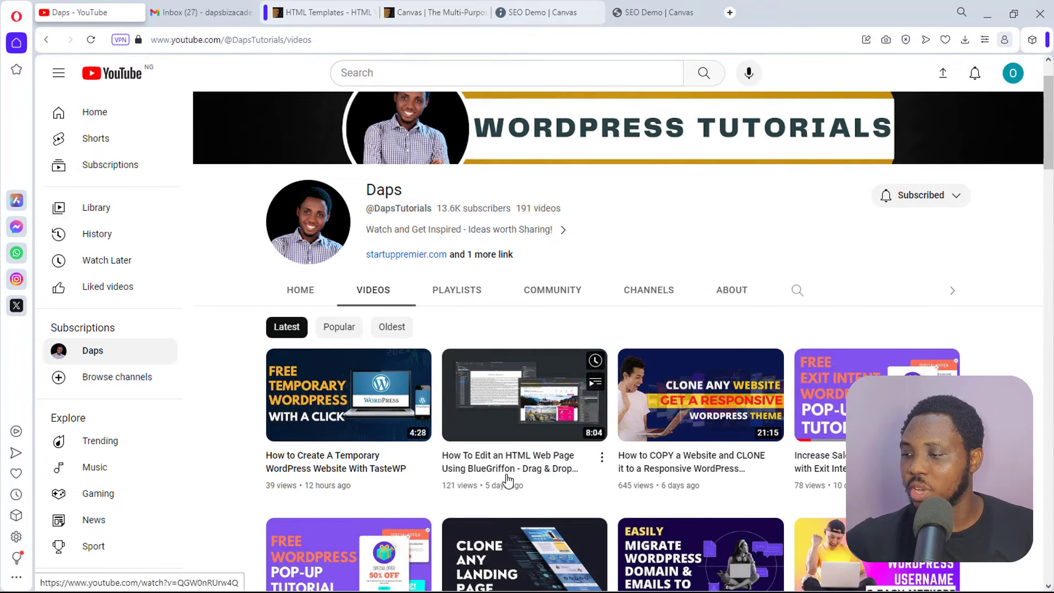
mouse_move(480, 458)
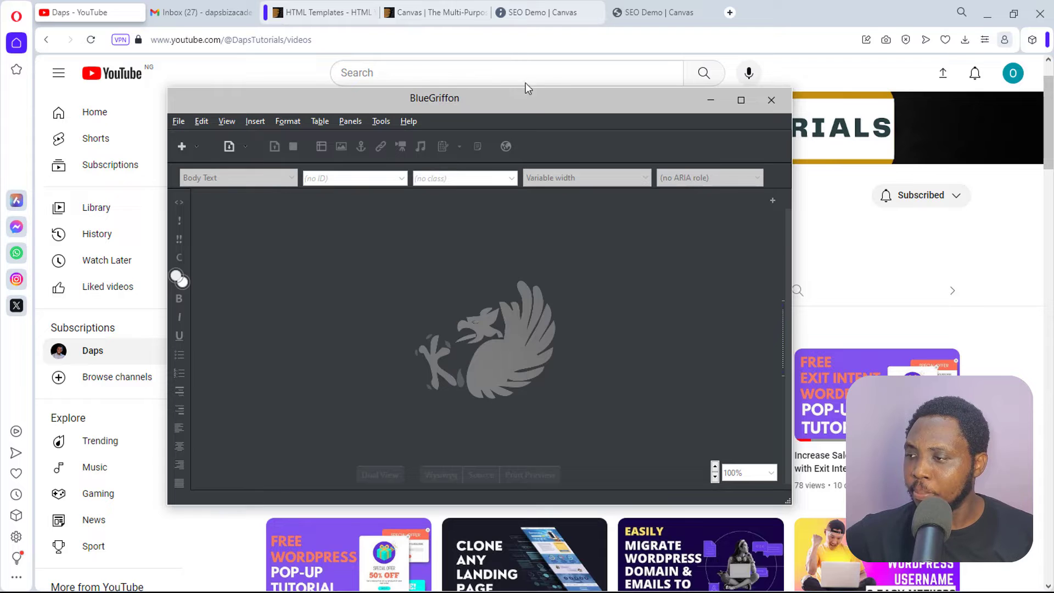
Switch to BlueGriffon and, when choosing a file to open, go to the Clone tutorial folder in Documents
left_click_drag(555, 96, 574, 84)
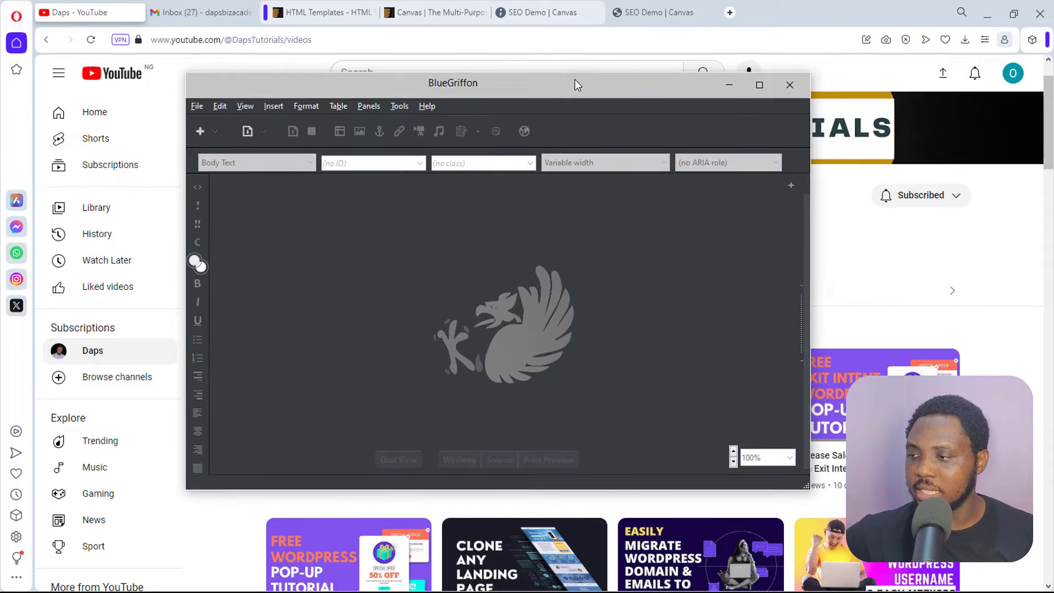
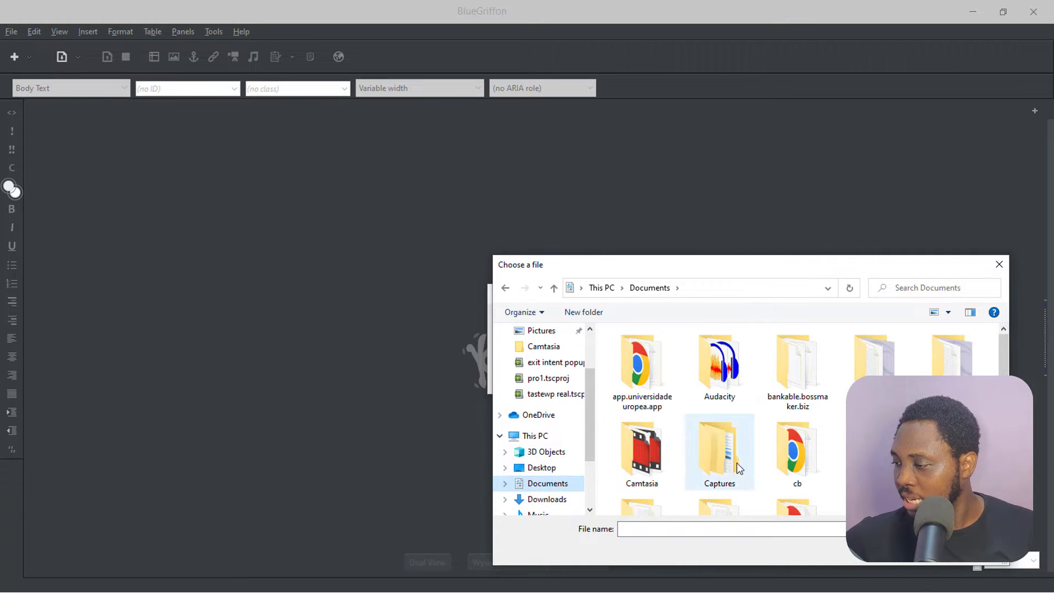
scroll(844, 396, "down", 1)
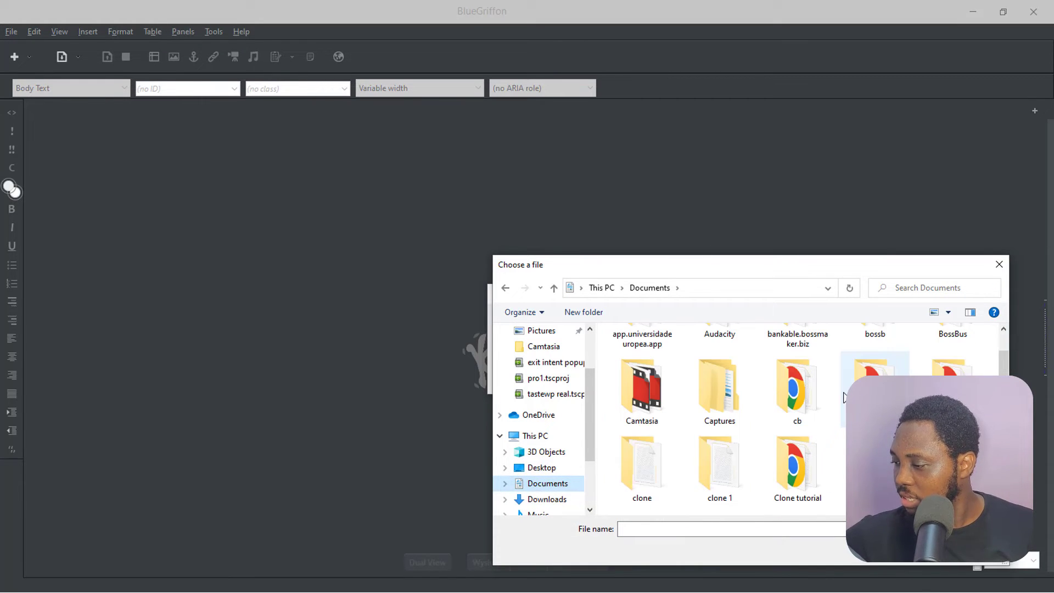
scroll(843, 396, "down", 1)
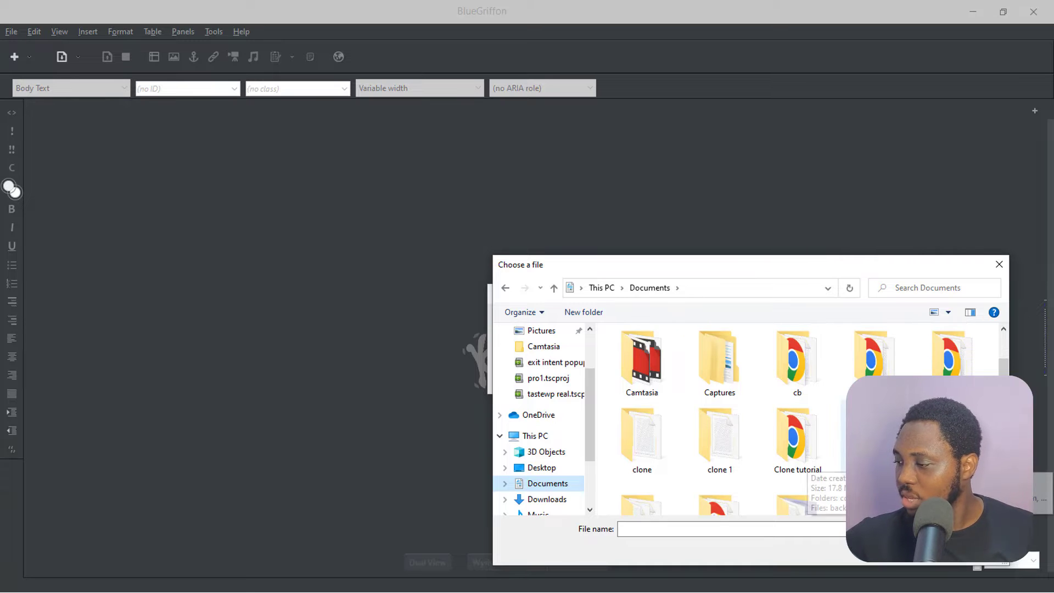
double_click(793, 447)
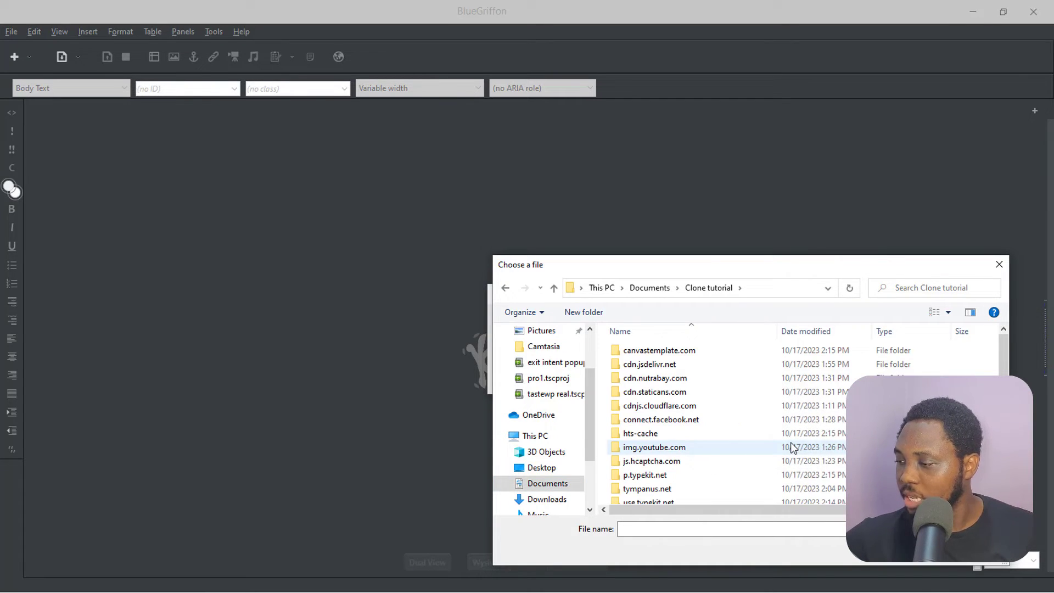
Go into the canvastemplate.com folder inside Clone tutorial in the file chooser
scroll(792, 447, "down", 2)
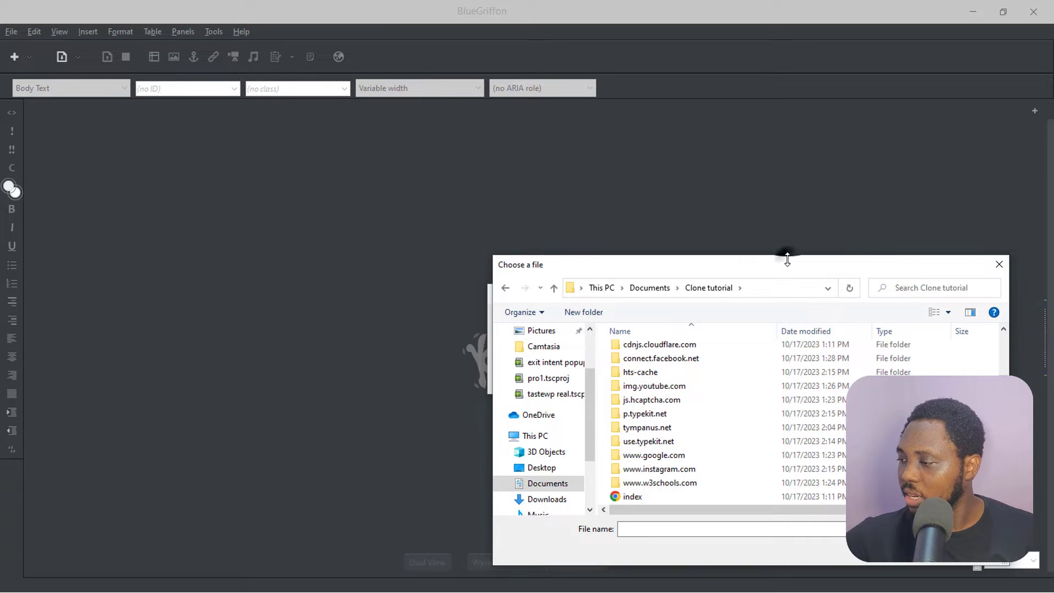
left_click_drag(789, 268, 776, 168)
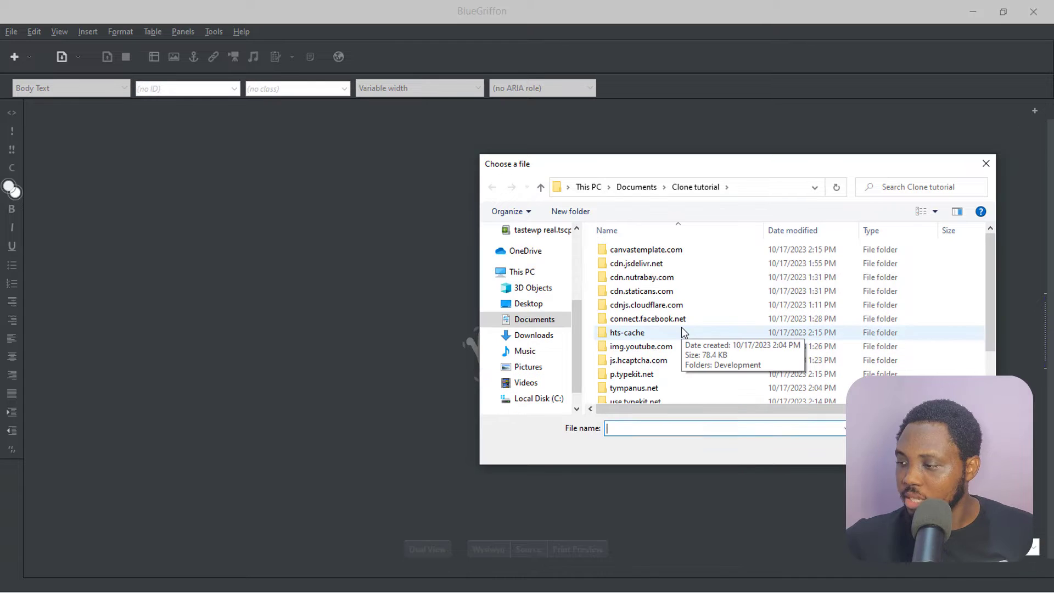
scroll(681, 327, "up", 2)
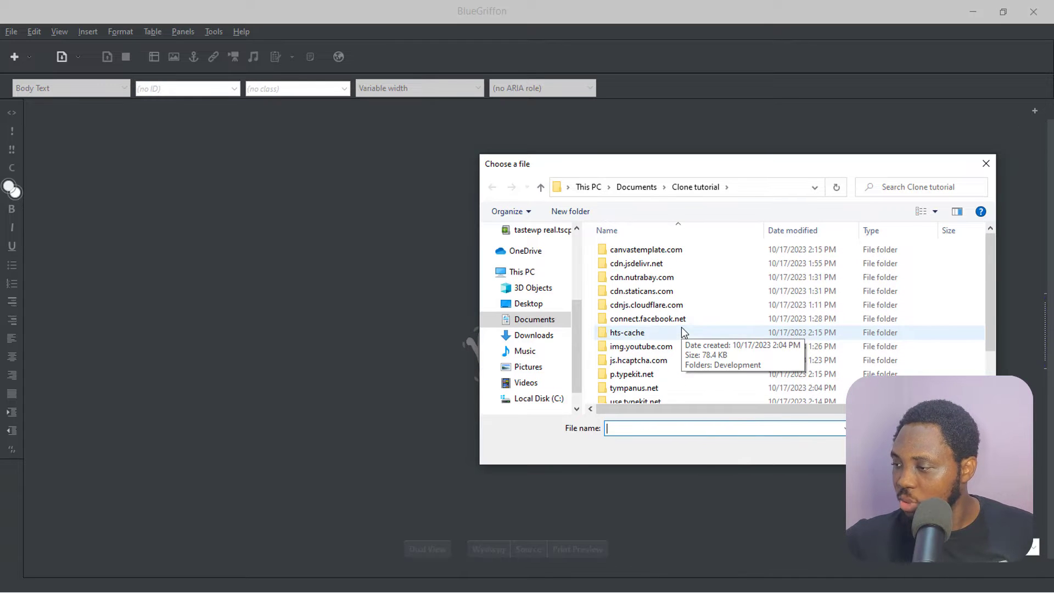
double_click(653, 254)
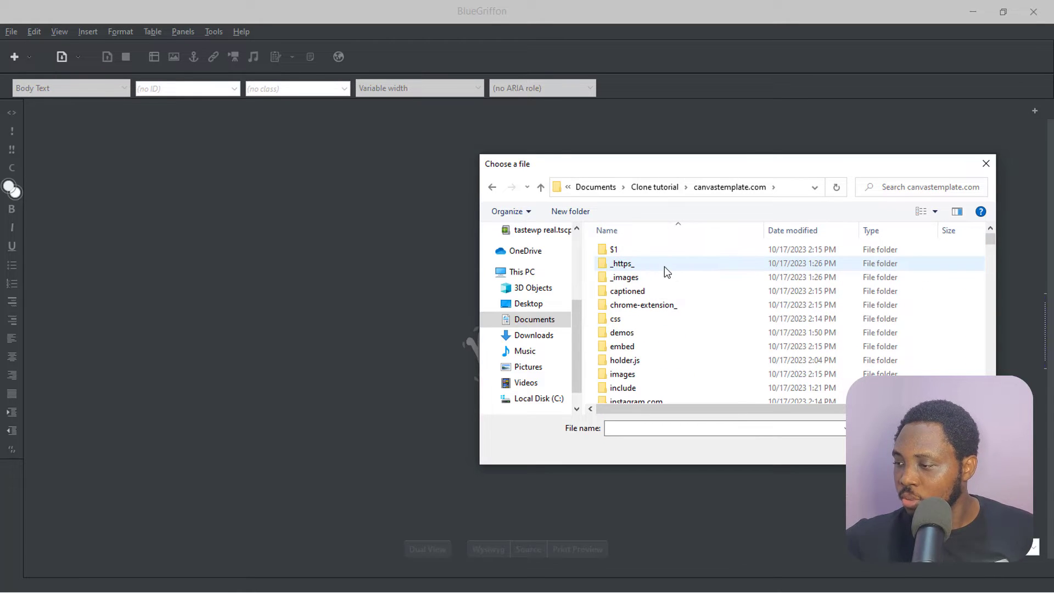
Look through the subfolders and HTML pages in the canvastemplate.com folder, and leave the file selection without opening a page
scroll(664, 265, "down", 2)
scroll(664, 271, "down", 2)
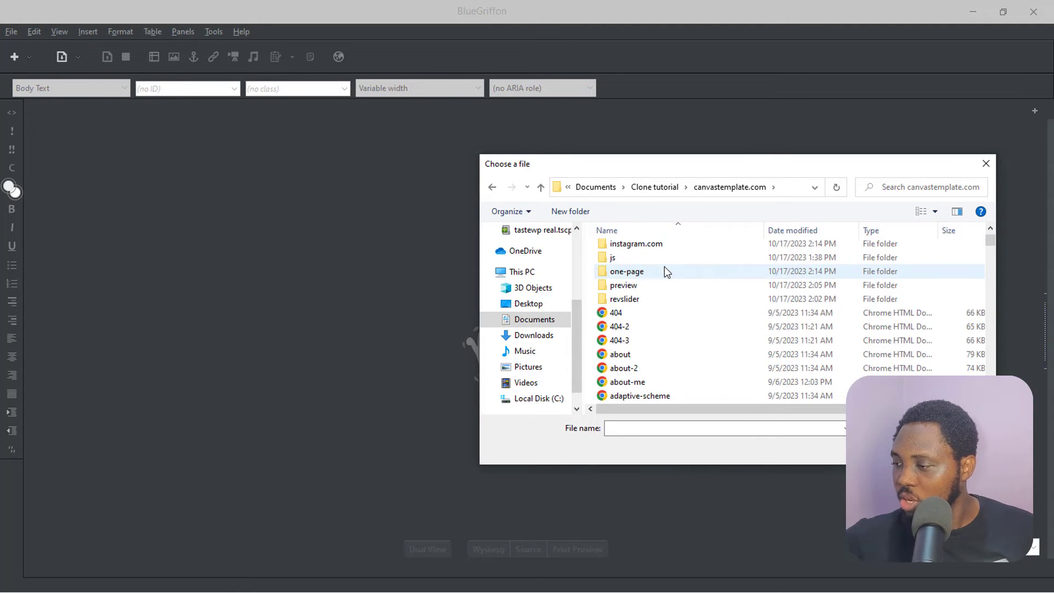
scroll(665, 271, "down", 3)
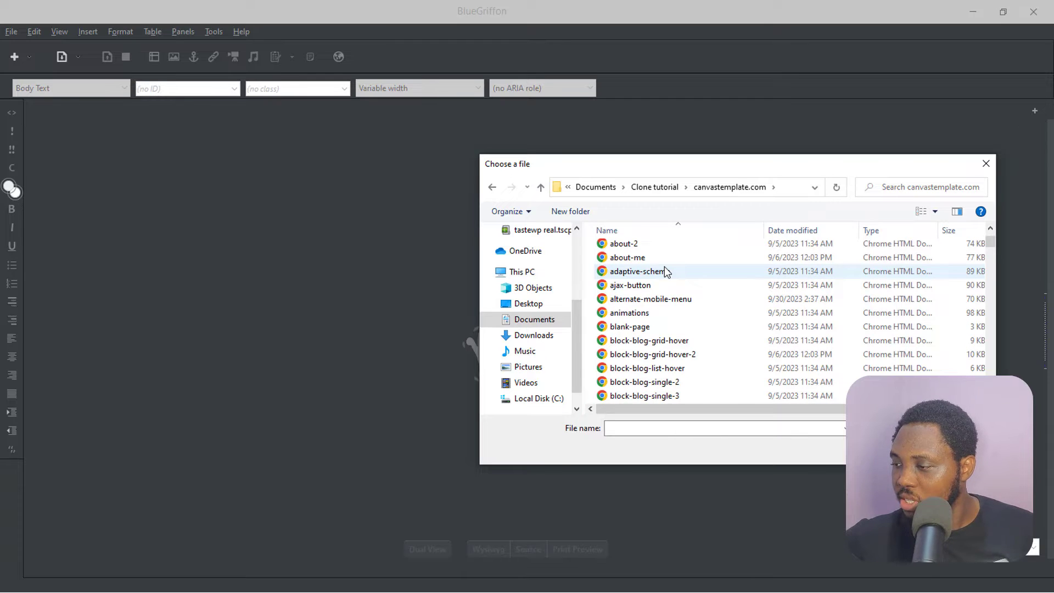
scroll(666, 271, "down", 1)
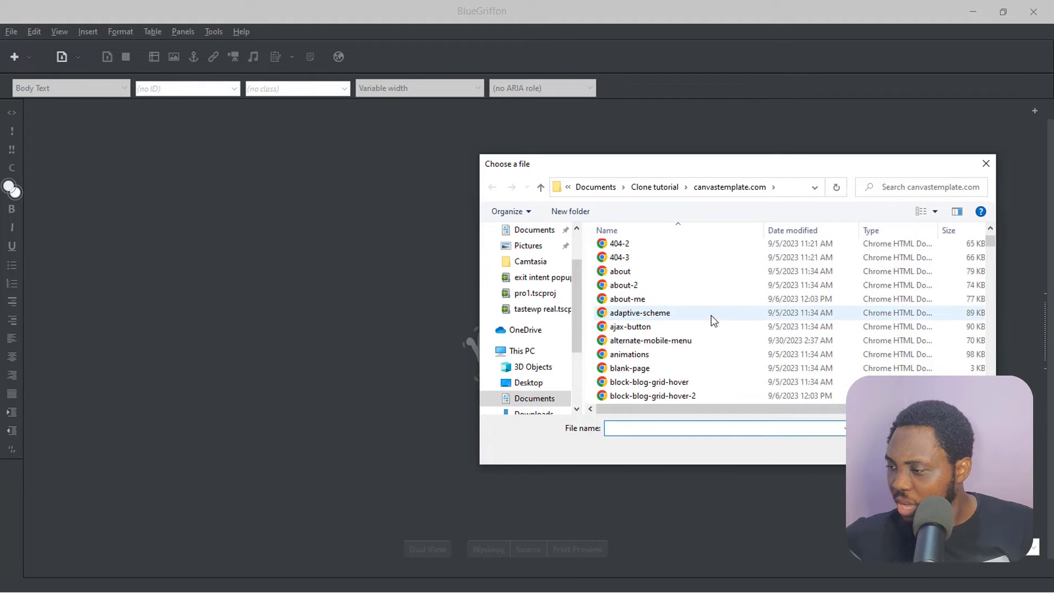
scroll(710, 315, "up", 5)
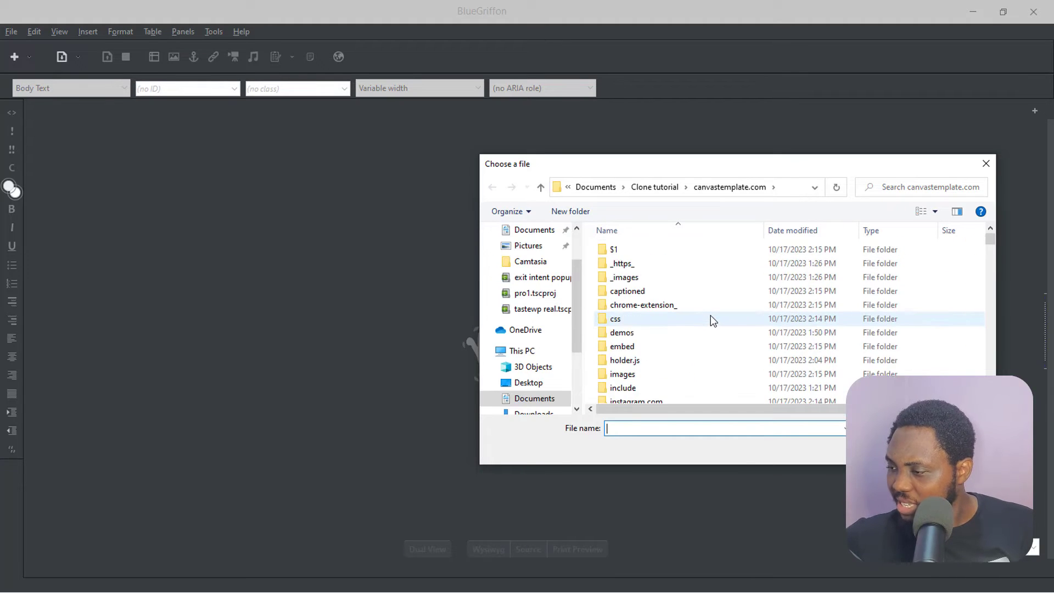
scroll(710, 315, "down", 7)
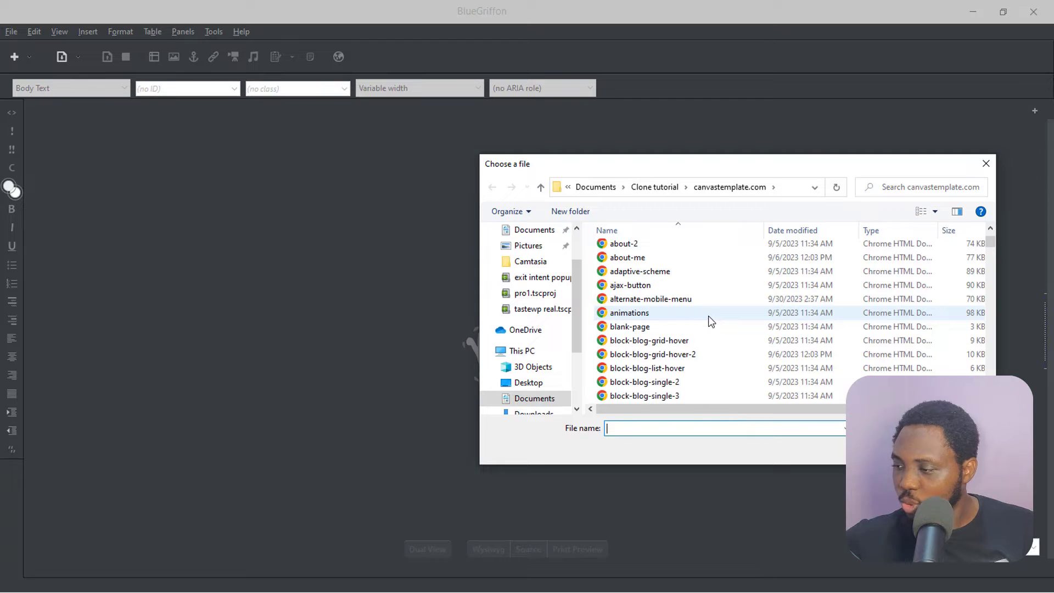
scroll(709, 317, "down", 4)
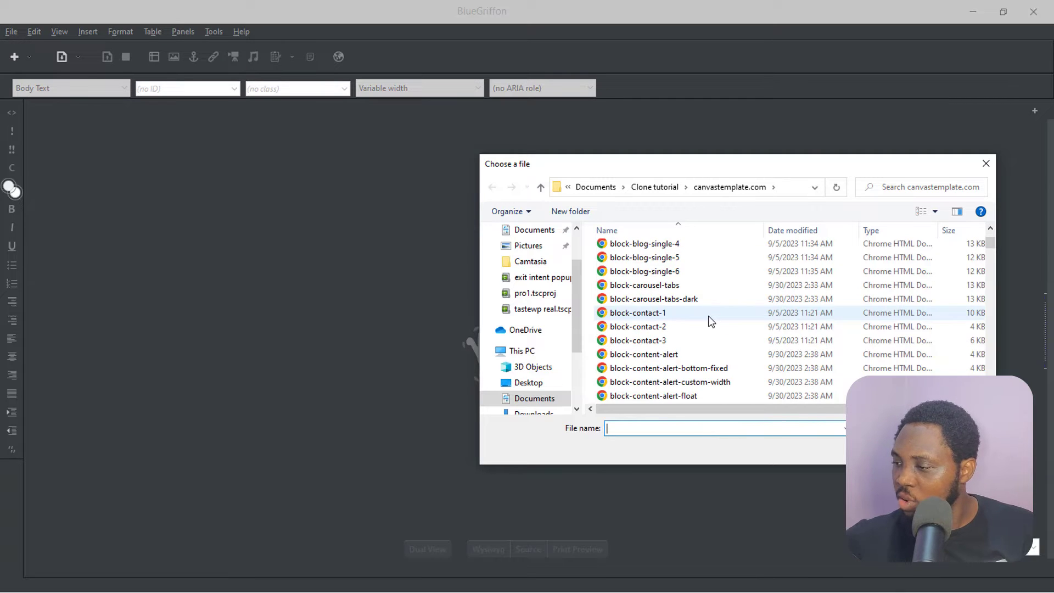
scroll(707, 315, "down", 5)
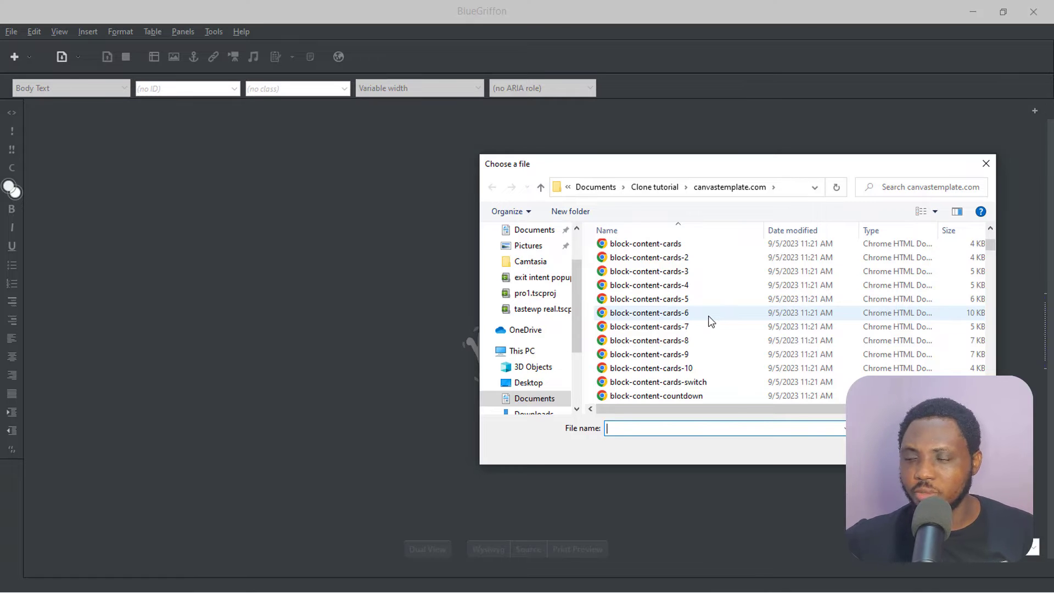
left_click(986, 162)
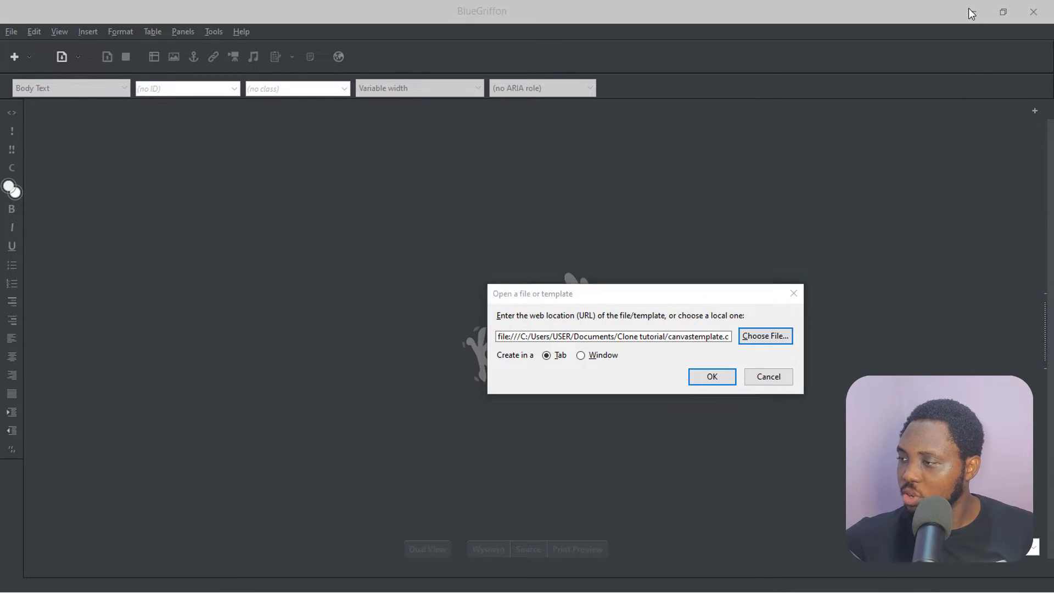
left_click(794, 293)
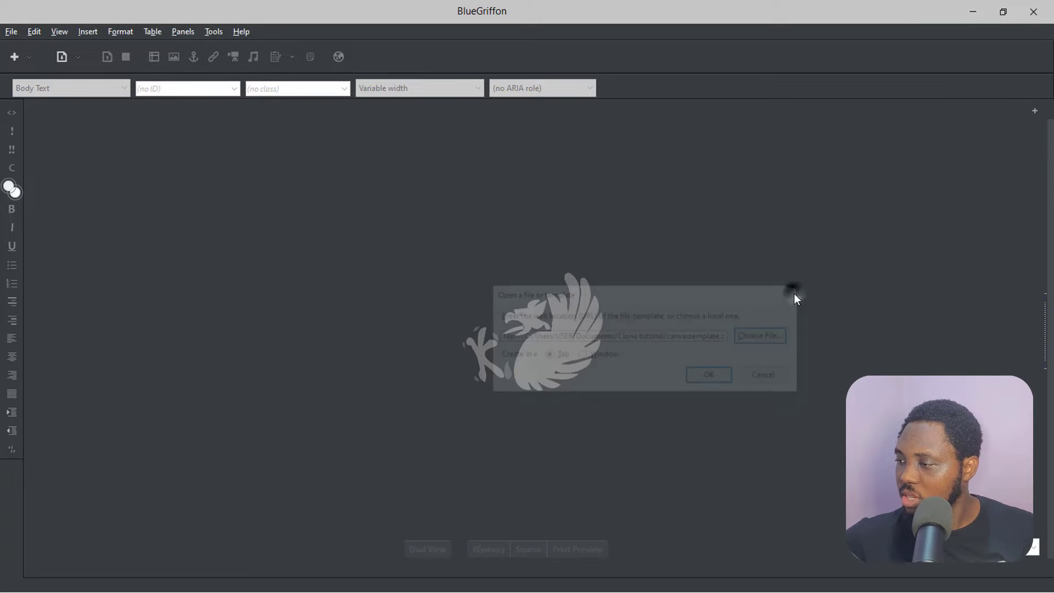
Switch to the browser and check the HTML file name at the end of the cloned page's local address
left_click(972, 11)
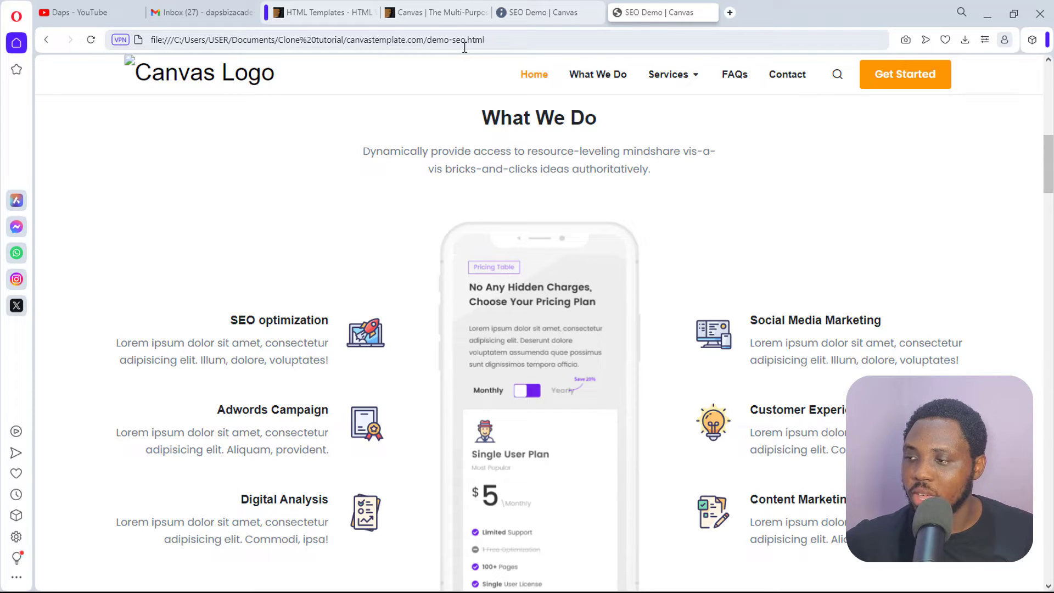
left_click_drag(490, 42, 427, 41)
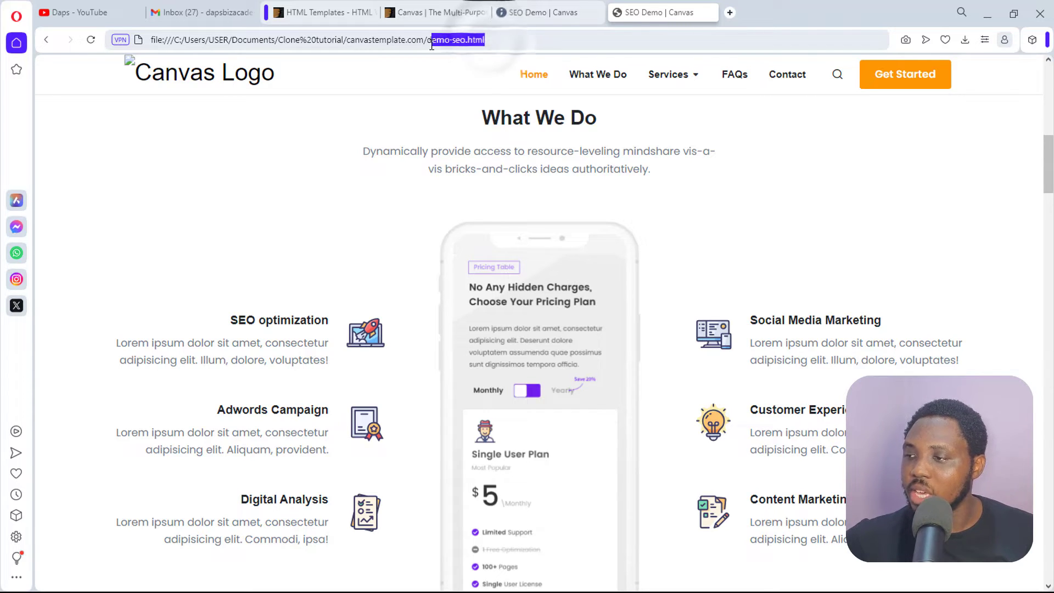
scroll(508, 183, "up", 1)
scroll(508, 184, "up", 5)
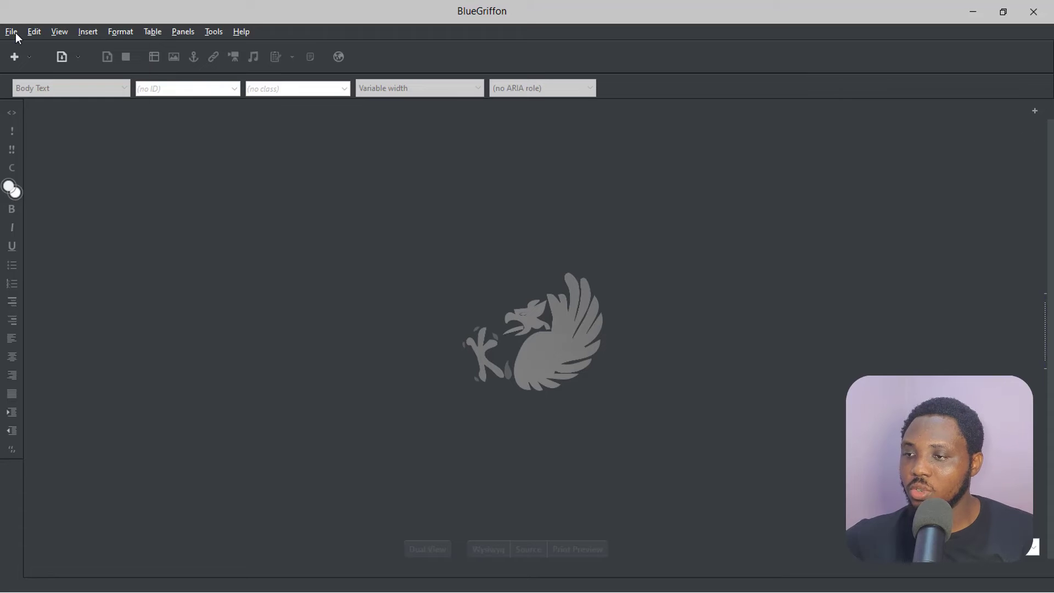
Switch to BlueGriffon and open the demo-seo page from the canvastemplate.com folder in a tab
left_click(14, 32)
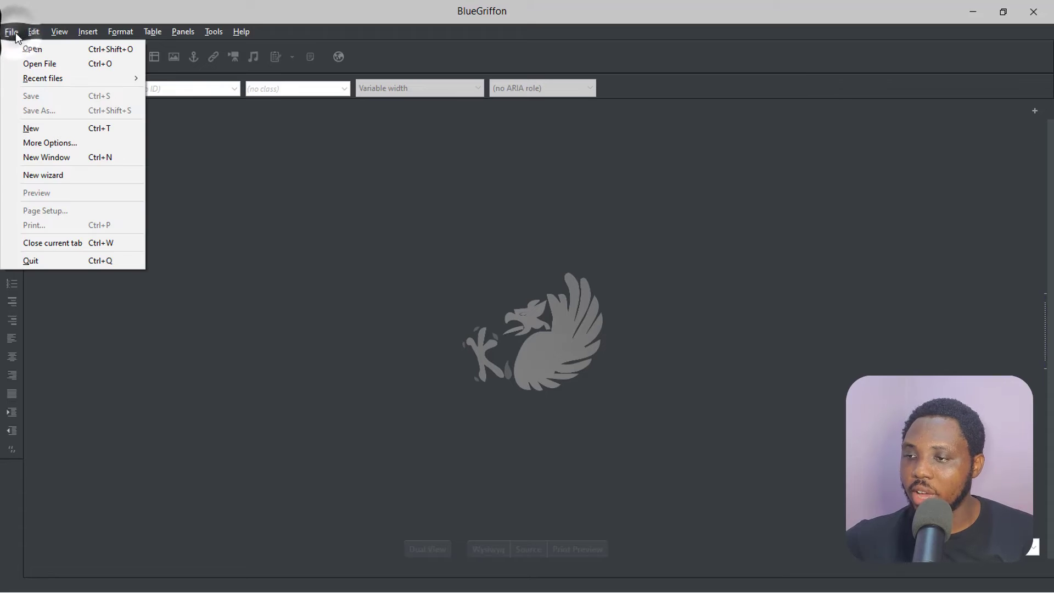
left_click(32, 49)
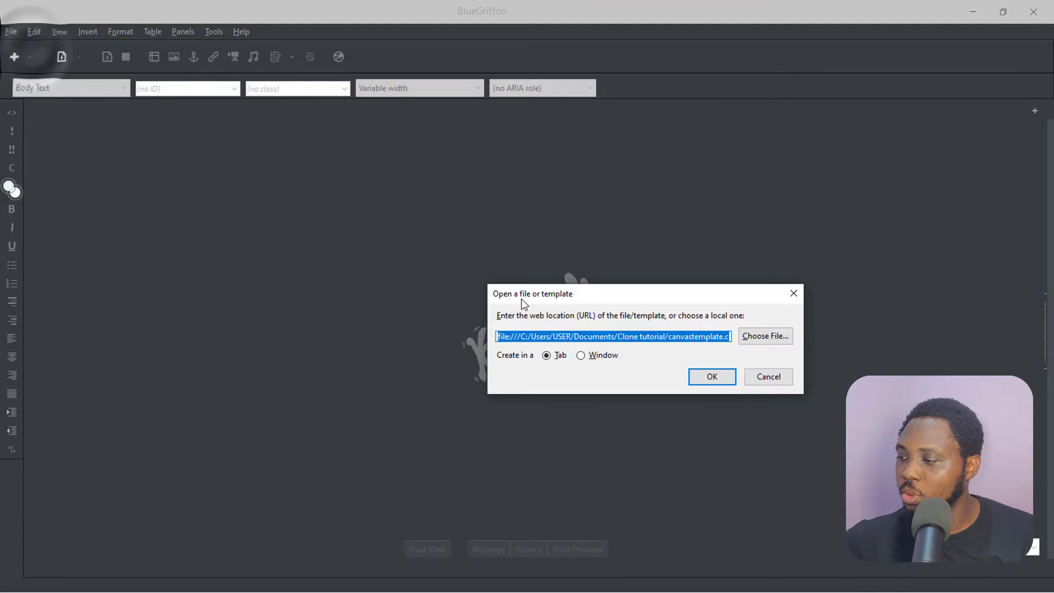
left_click(779, 338)
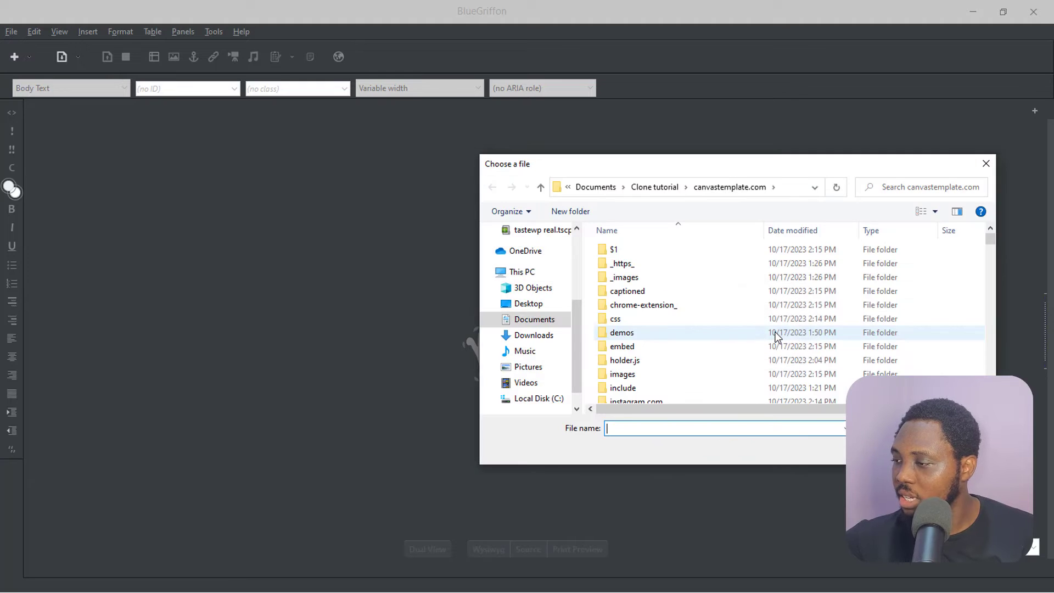
scroll(705, 289, "down", 10)
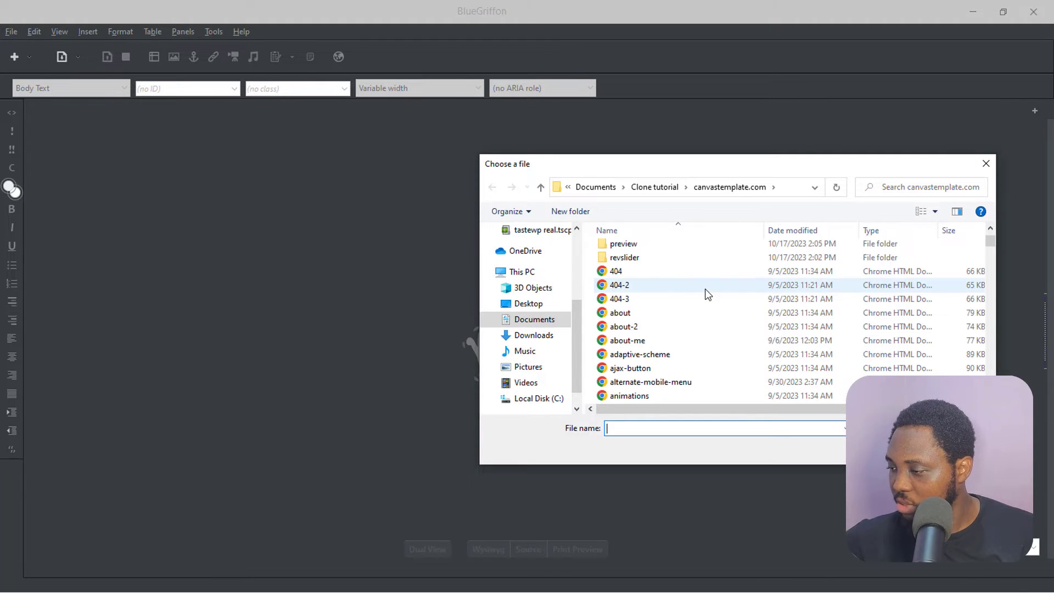
scroll(705, 290, "down", 20)
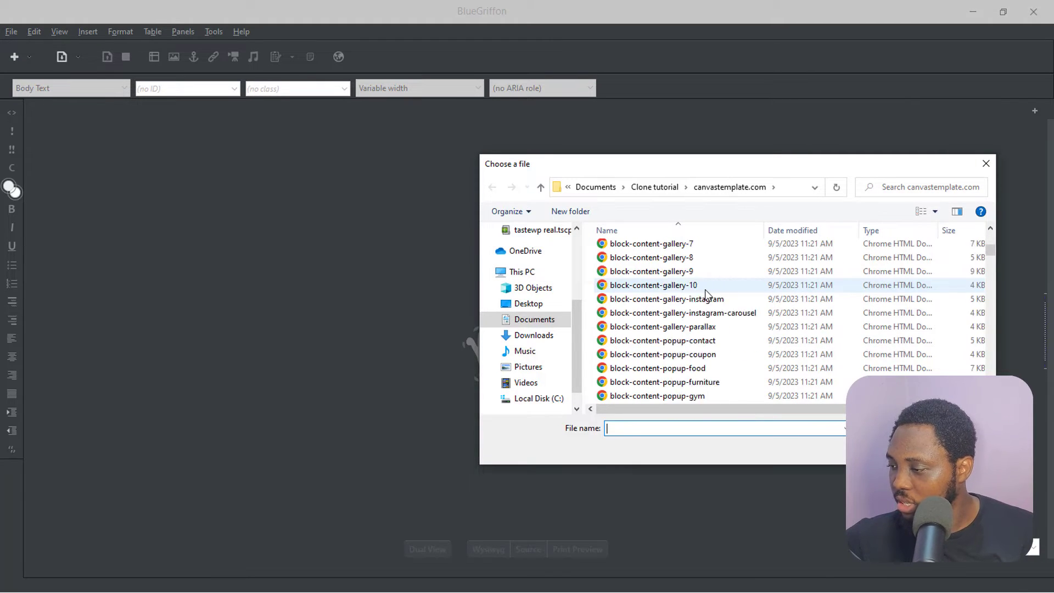
left_click(629, 286)
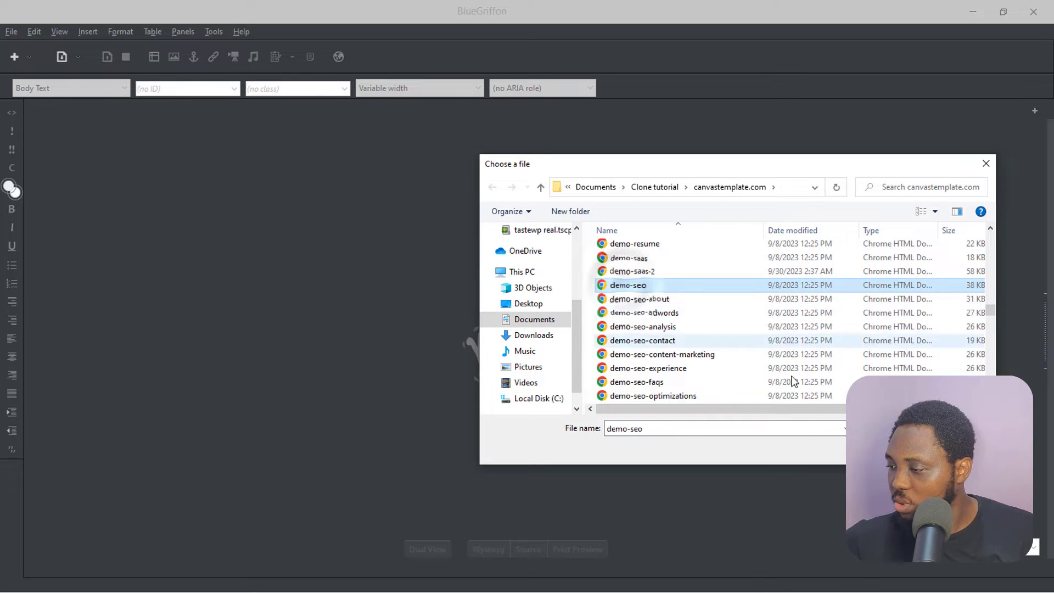
left_click(841, 451)
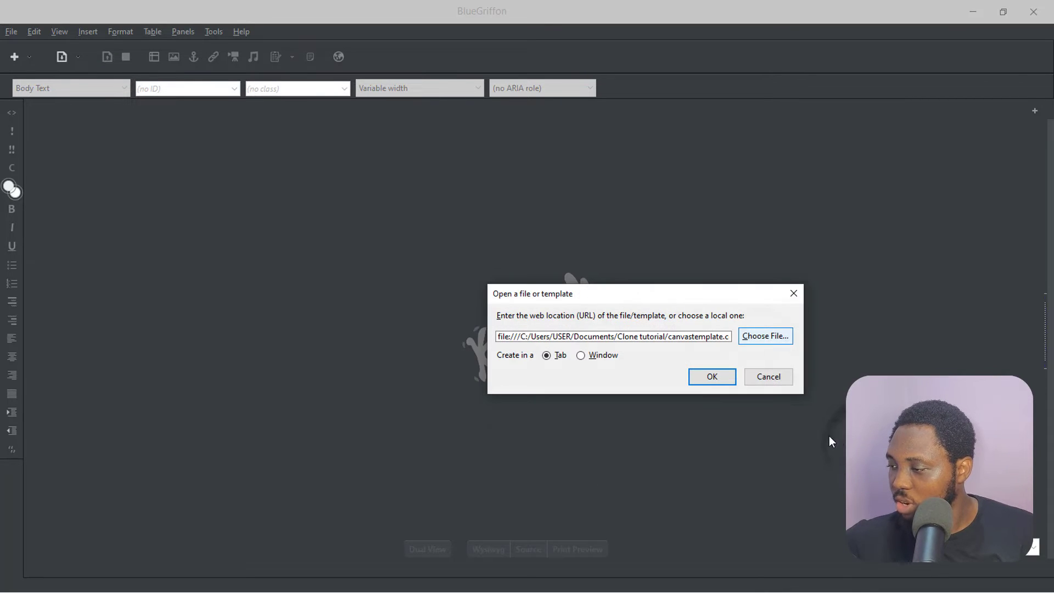
left_click(716, 379)
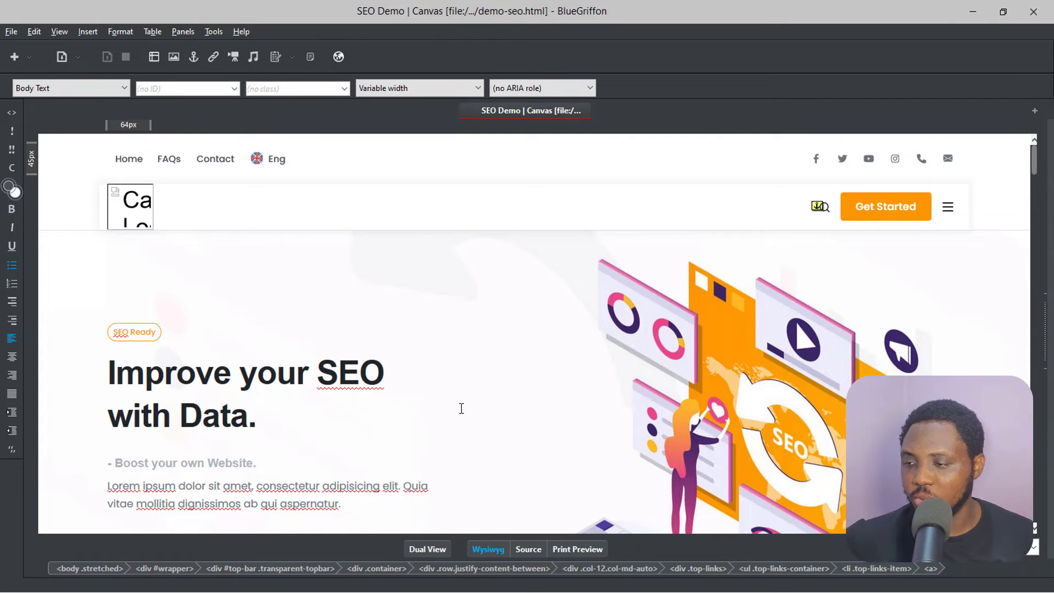
Change the last word of the "Improve your SEO with" heading to "Daps" and select the placeholder paragraph below it
scroll(457, 408, "down", 3)
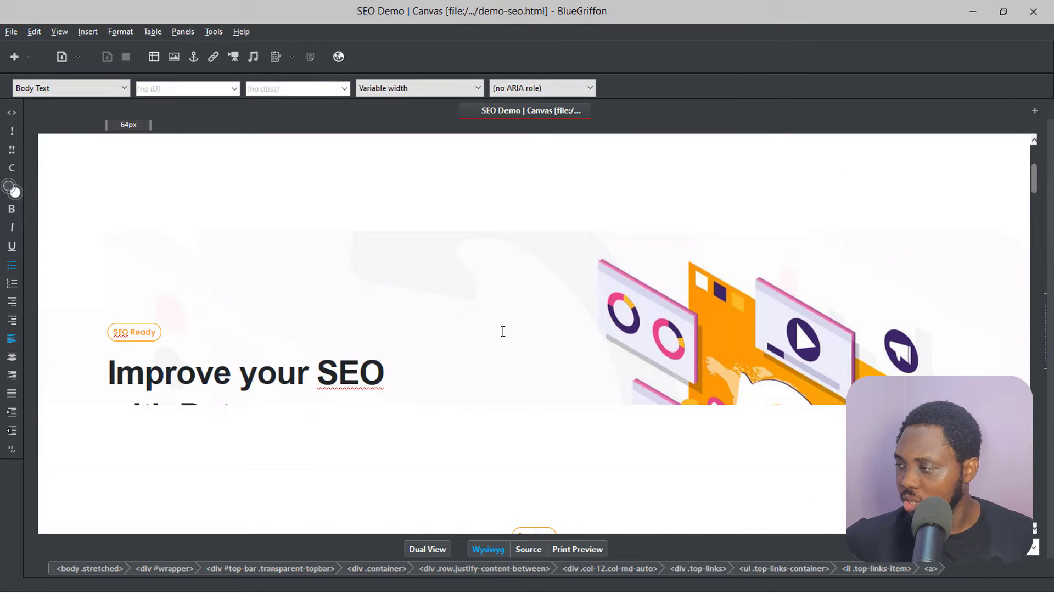
scroll(501, 330, "down", 5)
scroll(503, 331, "up", 5)
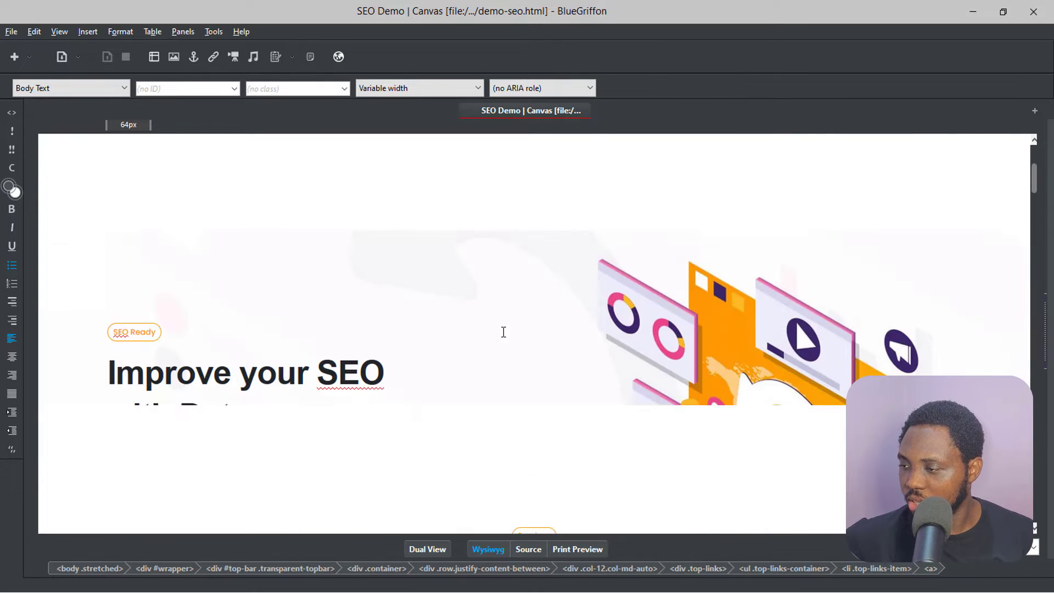
scroll(503, 332, "down", 2)
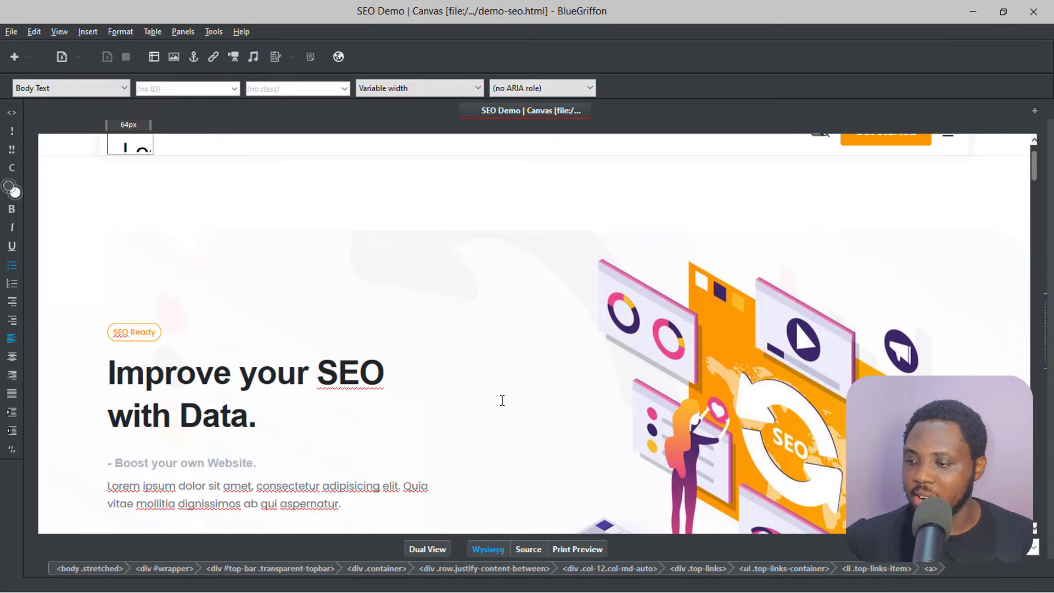
left_click(248, 417)
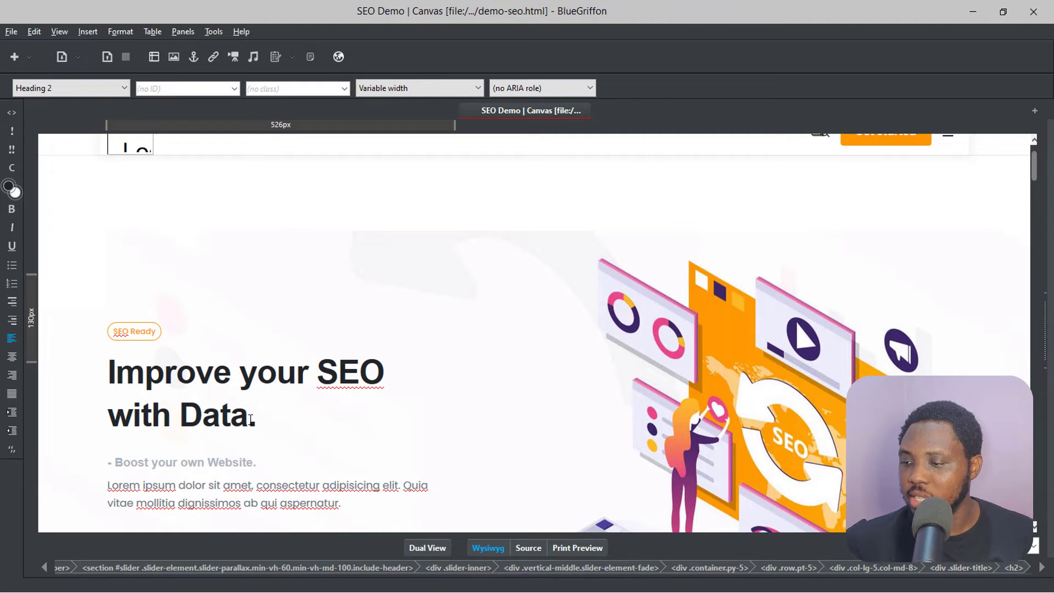
left_click_drag(249, 419, 220, 419)
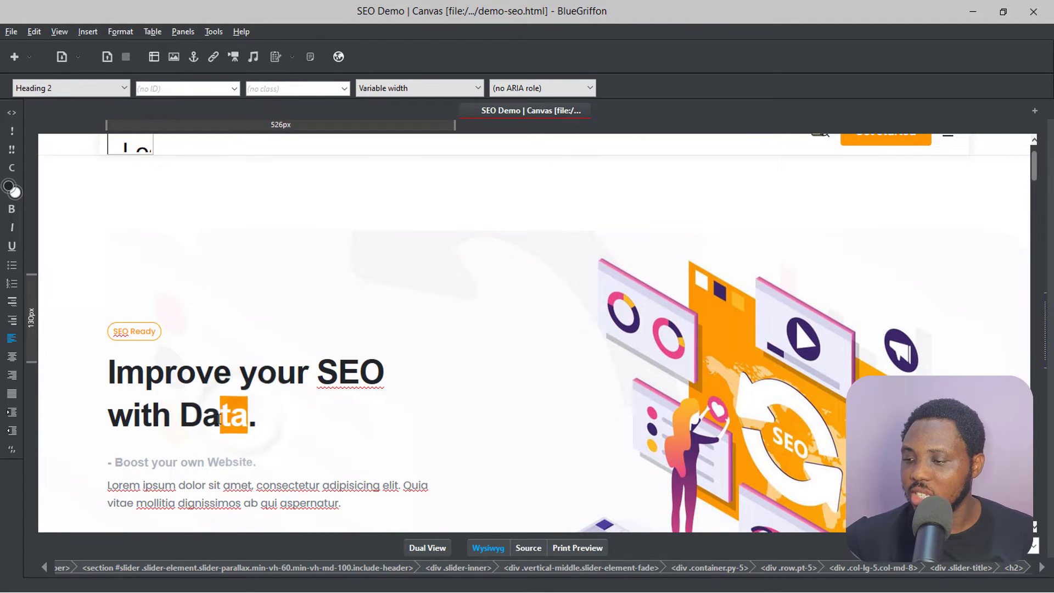
type("ps")
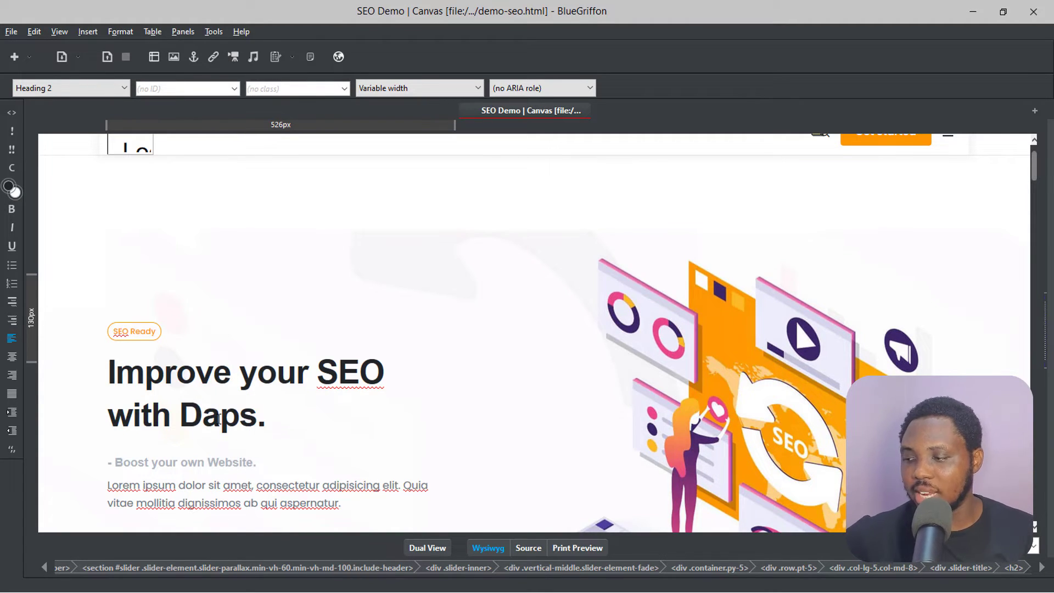
left_click(256, 485)
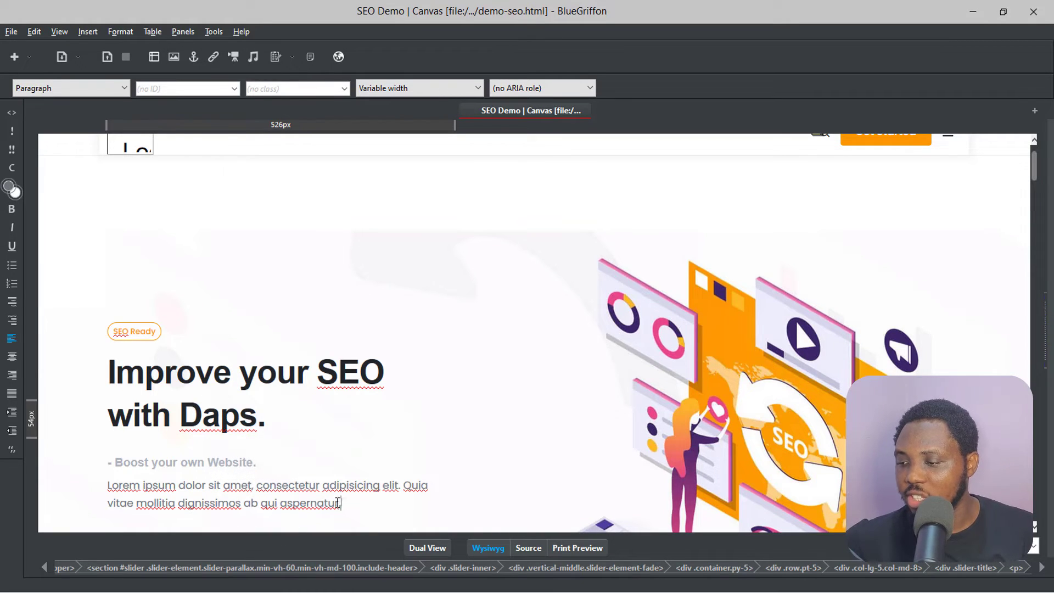
left_click_drag(342, 502, 121, 476)
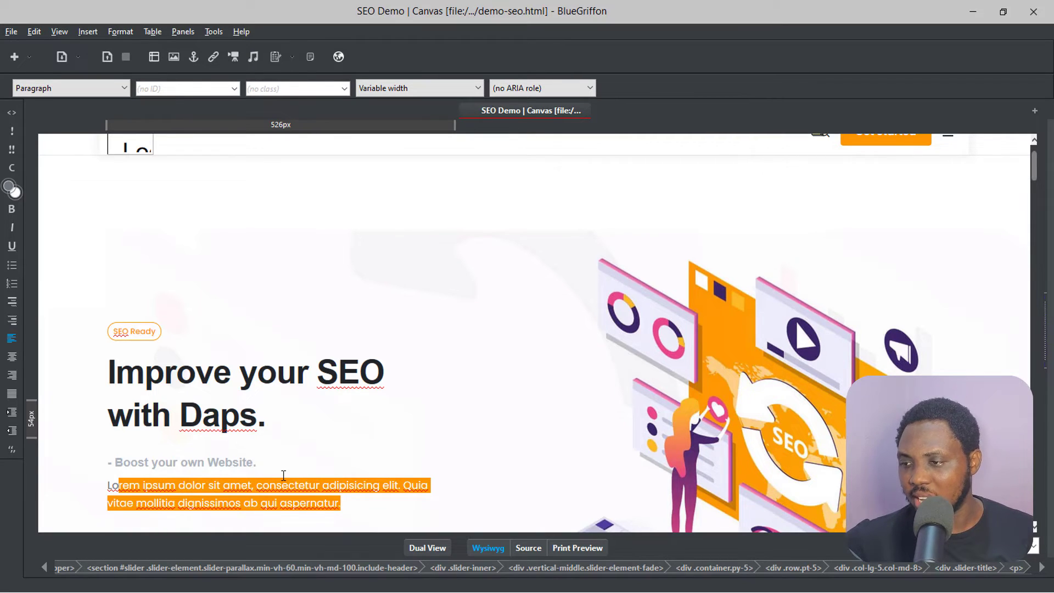
Widen the Canvas Logo image in the page header to about 276 px and check its image location without replacing the file
key("ctrl+Home")
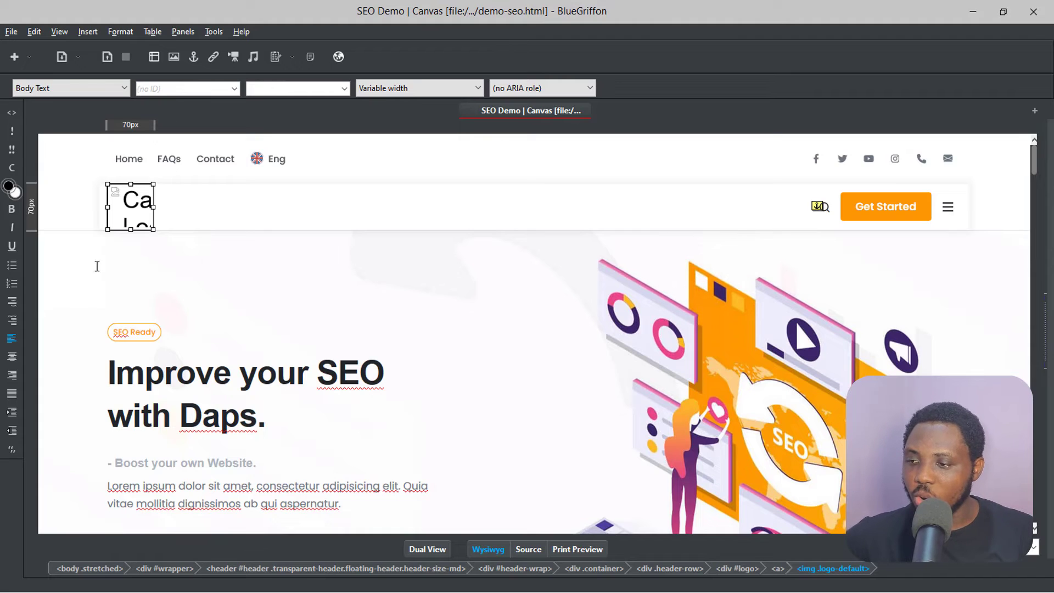
left_click_drag(153, 206, 292, 222)
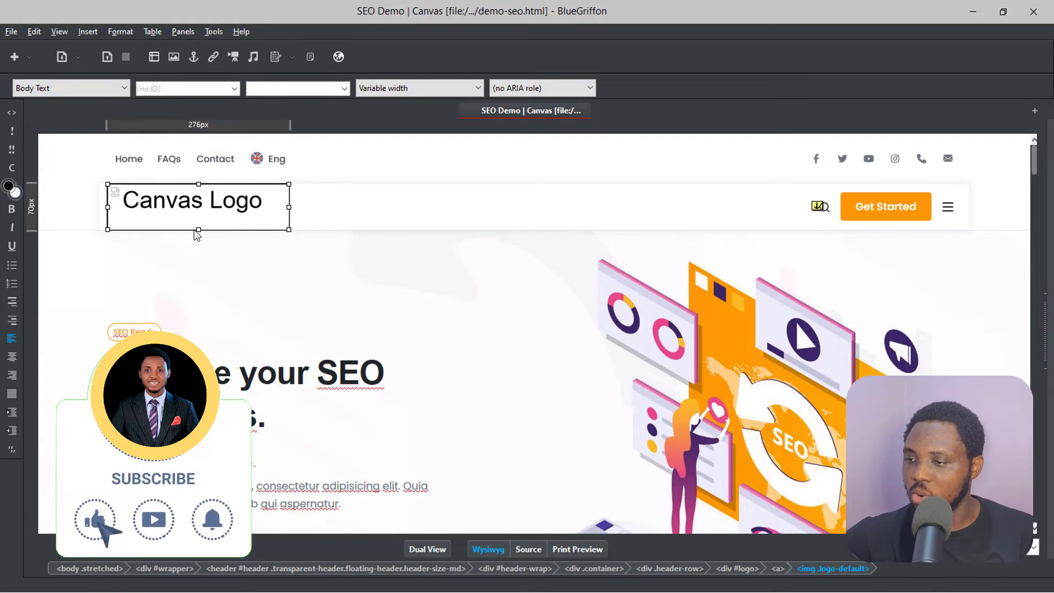
double_click(182, 203)
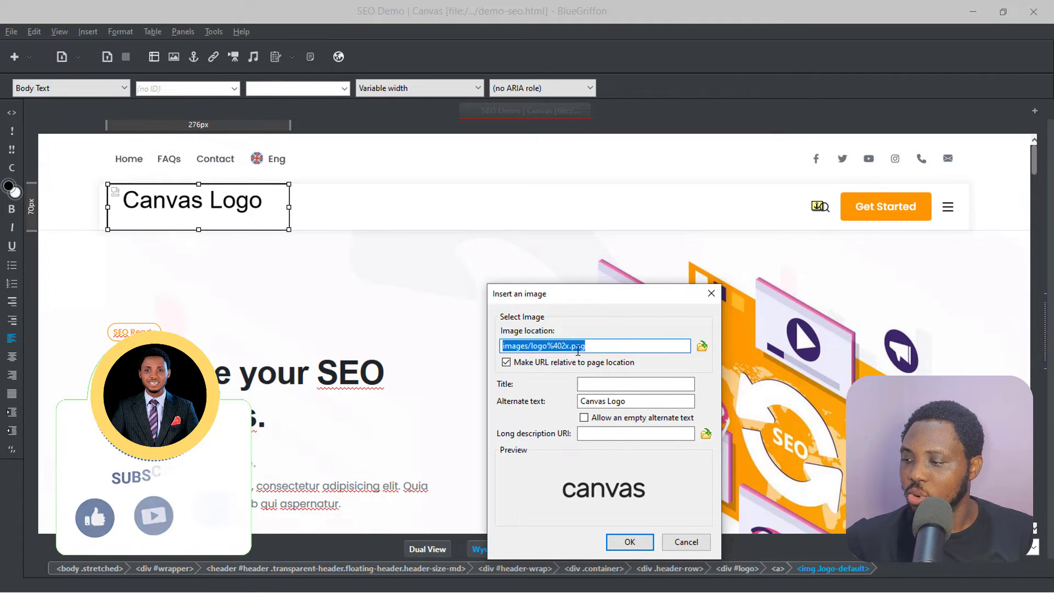
left_click(699, 345)
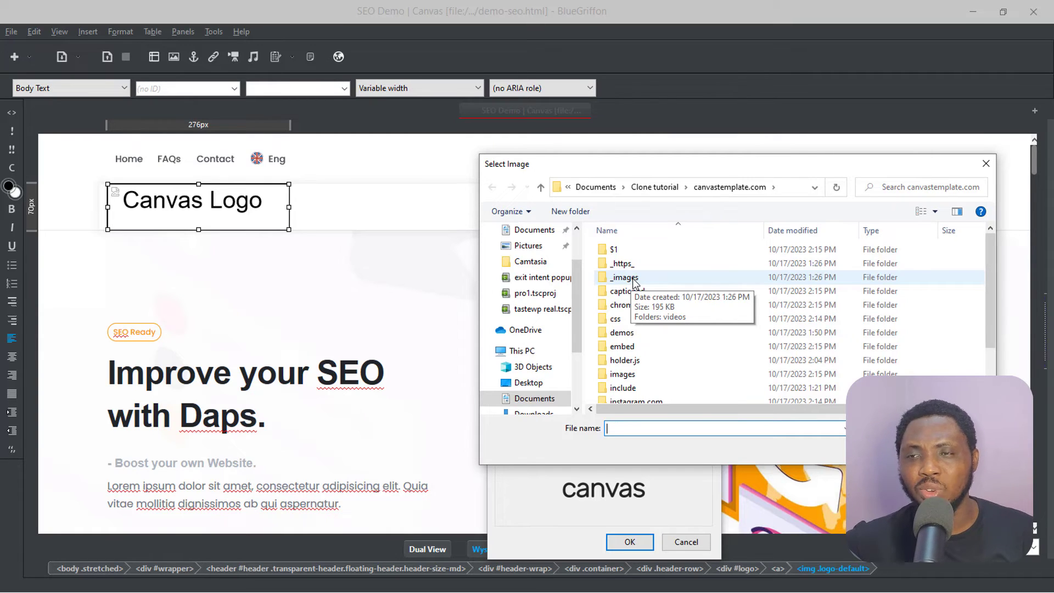
left_click(986, 163)
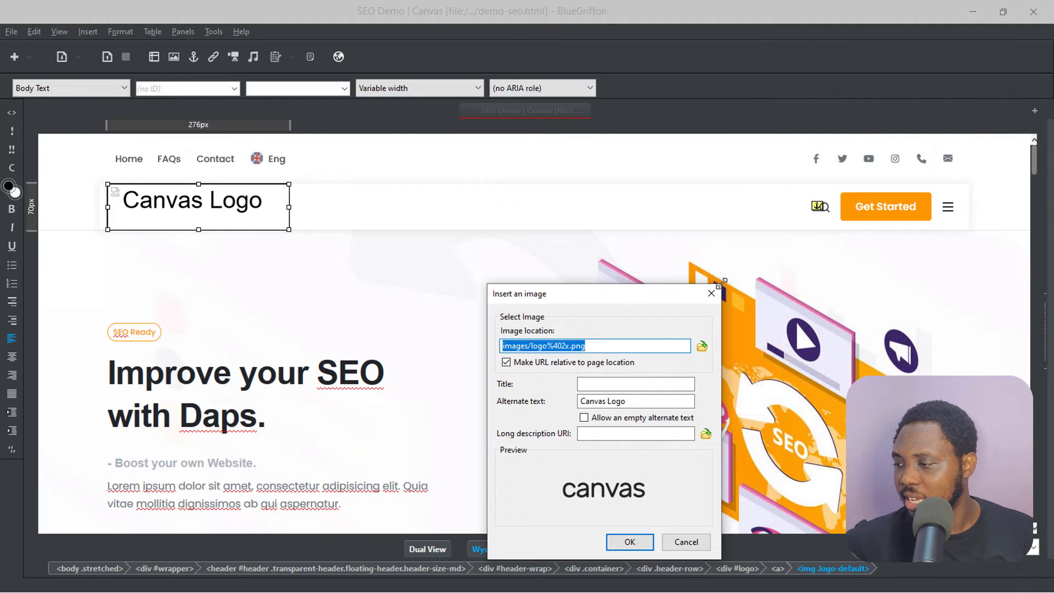
left_click(715, 293)
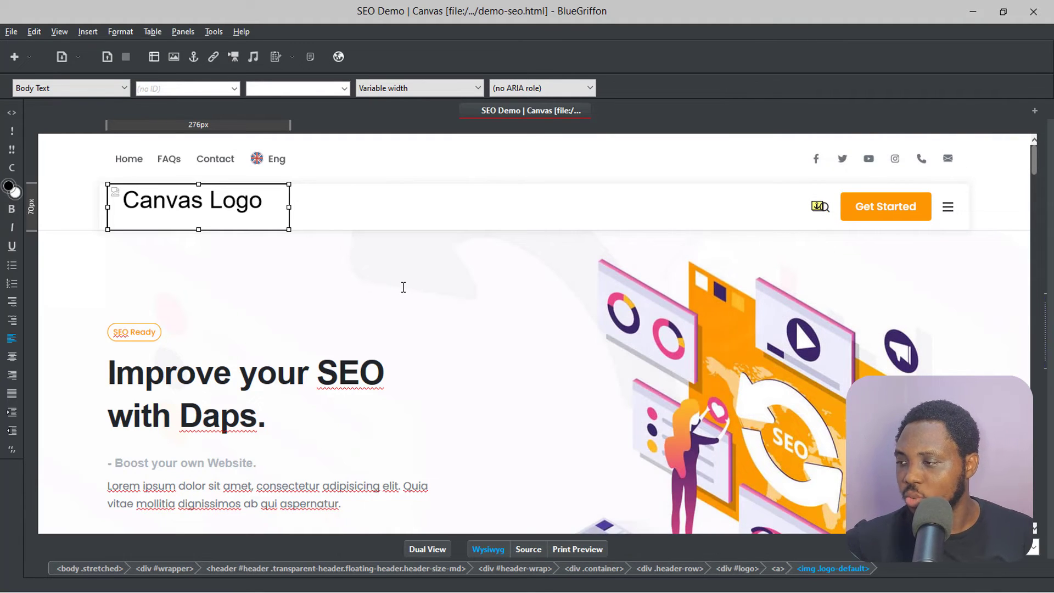
Check the image location of the rocket icon beside SEO optimization, browse for a replacement, and leave without choosing one
scroll(519, 270, "down", 10)
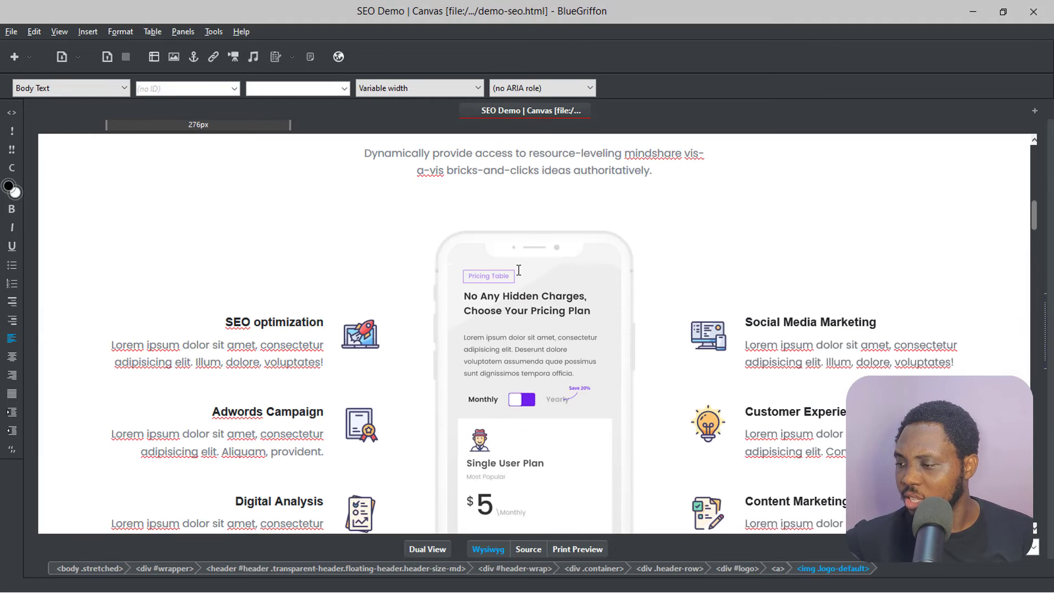
left_click(247, 339)
left_click(371, 338)
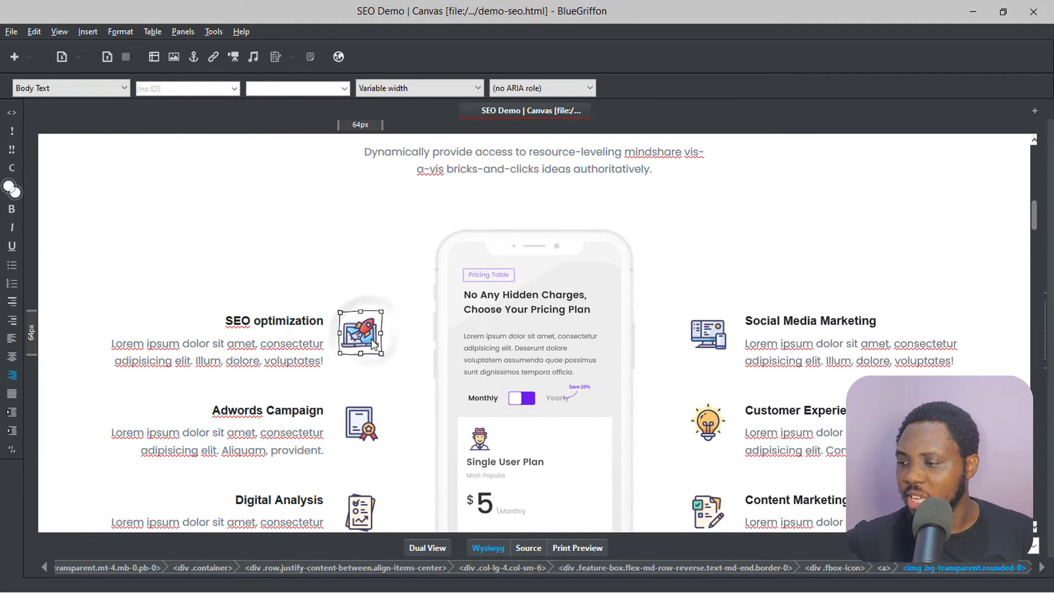
left_click_drag(371, 338, 362, 337)
double_click(362, 338)
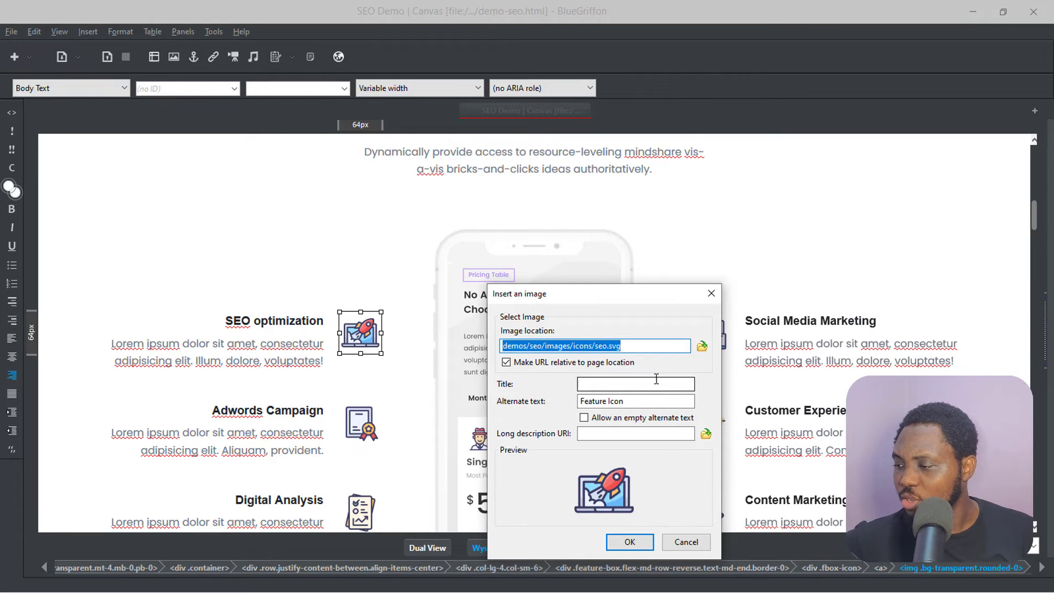
left_click(703, 348)
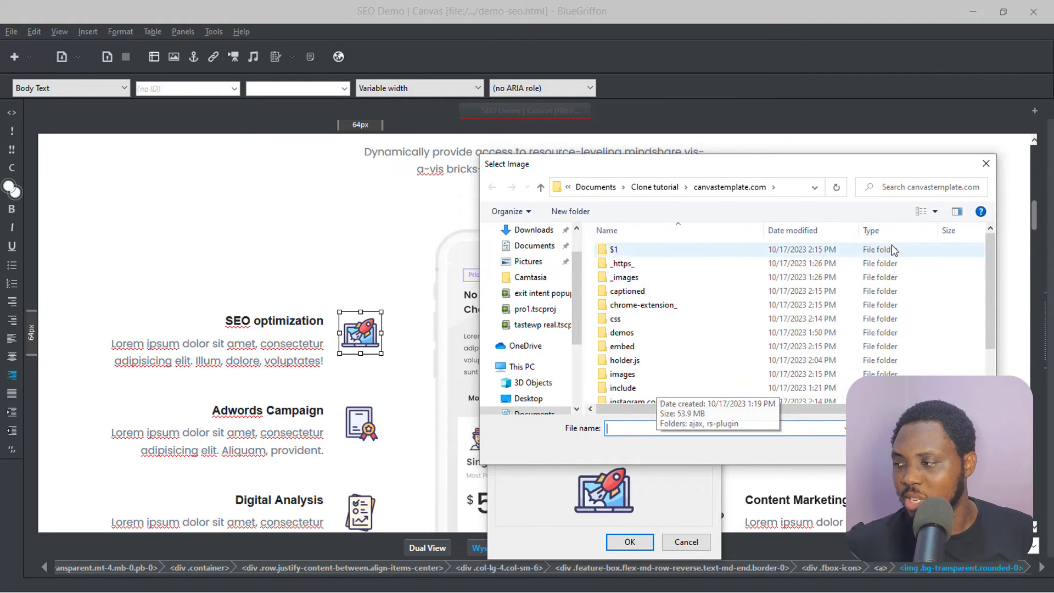
left_click(986, 164)
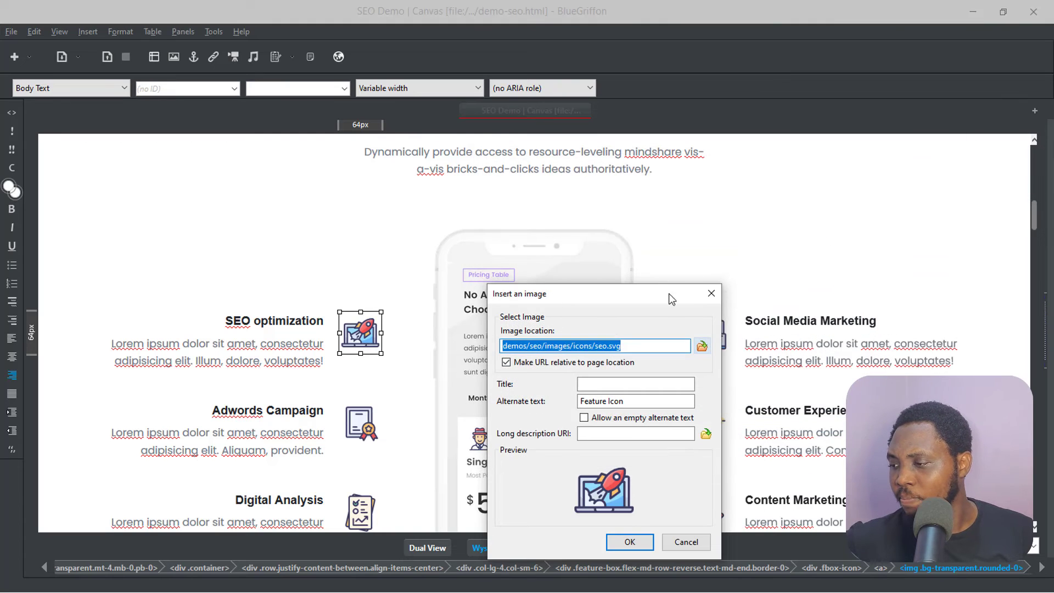
left_click(711, 293)
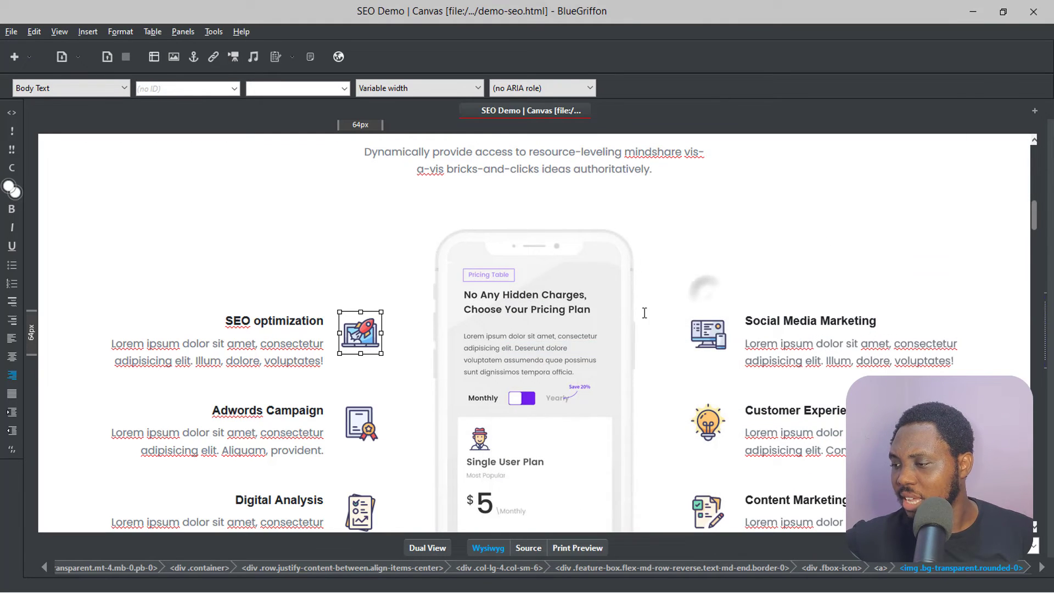
Browse the demos/seo/images/sections folder and choose image 2 as the source of the phone mockup in the services section
left_click(535, 337)
double_click(536, 337)
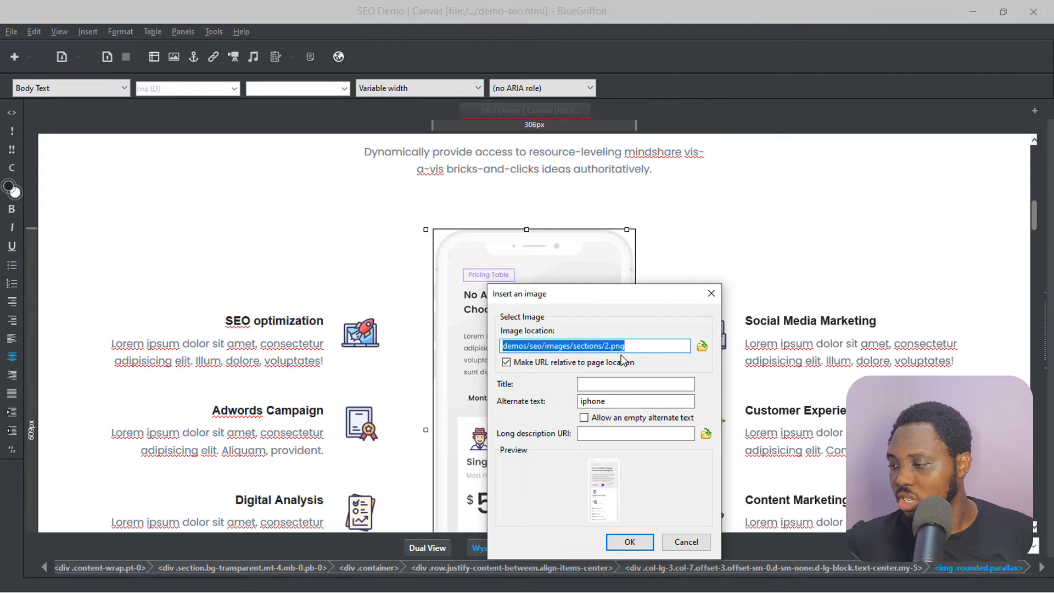
left_click(703, 348)
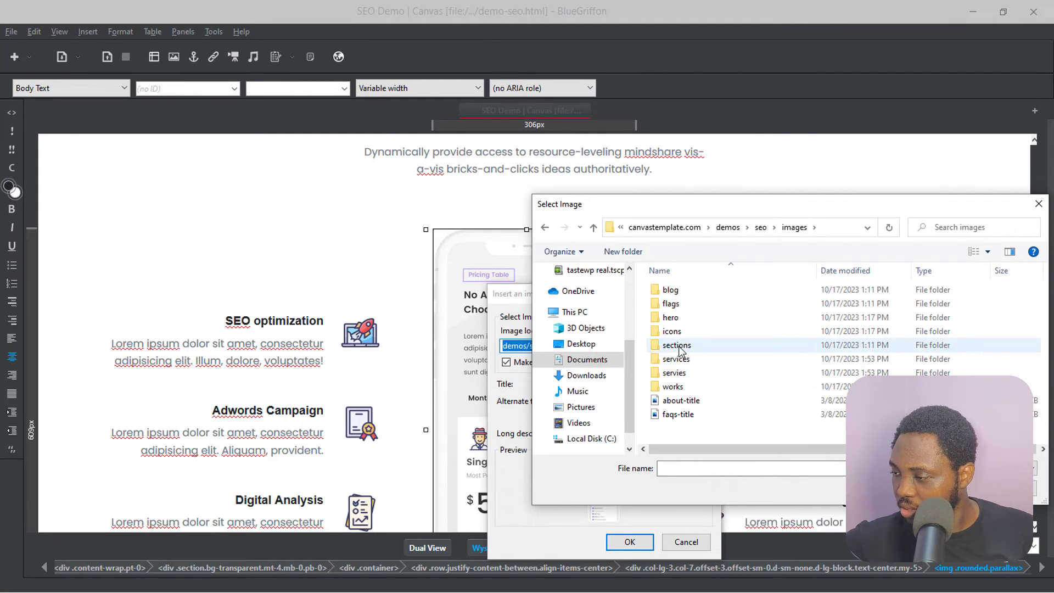
left_click(679, 346)
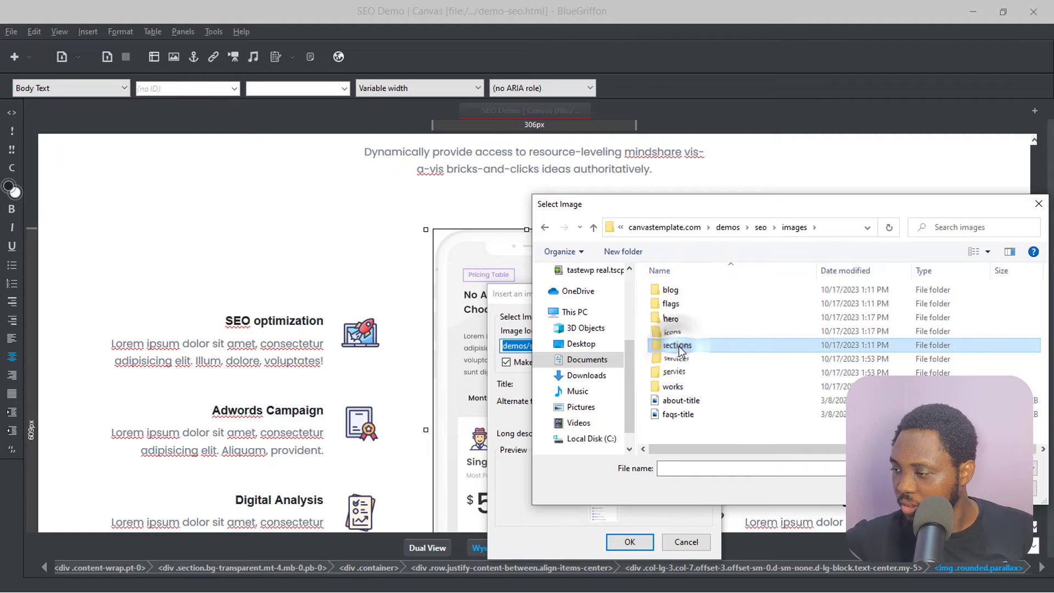
double_click(679, 346)
left_click(763, 319)
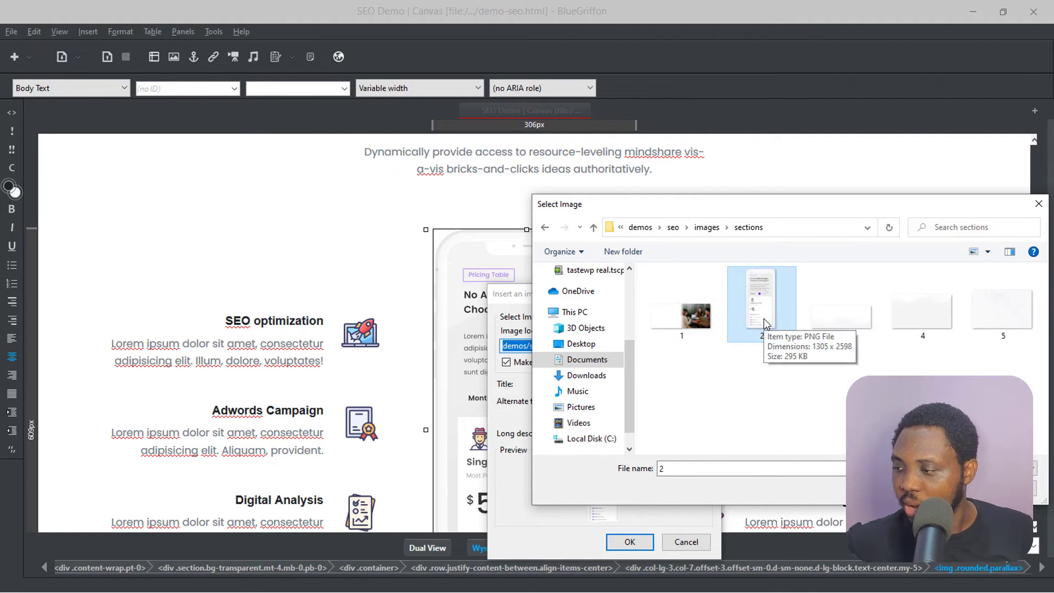
left_click(839, 320)
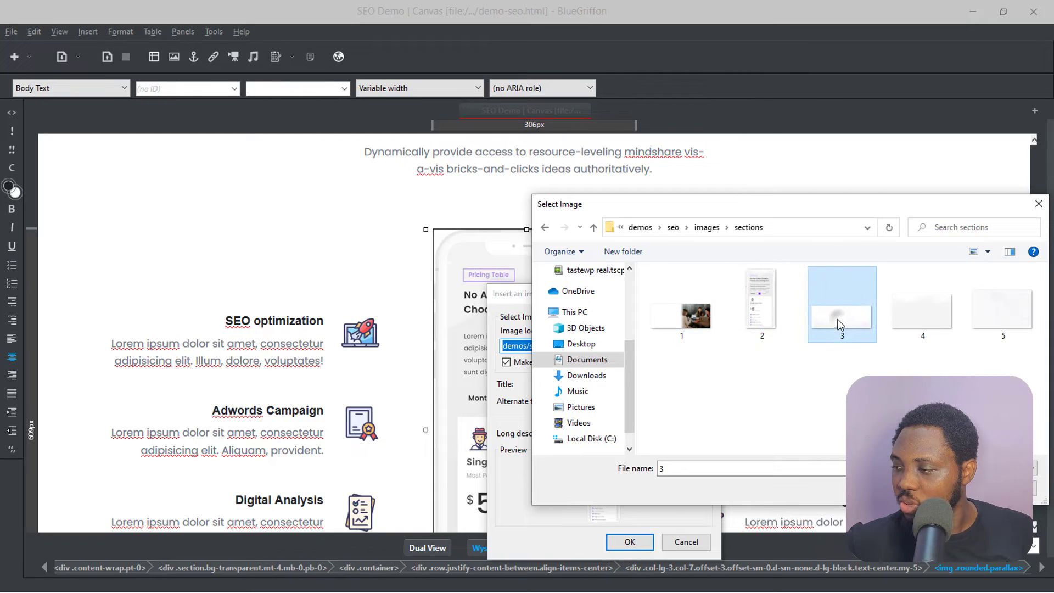
left_click(694, 322)
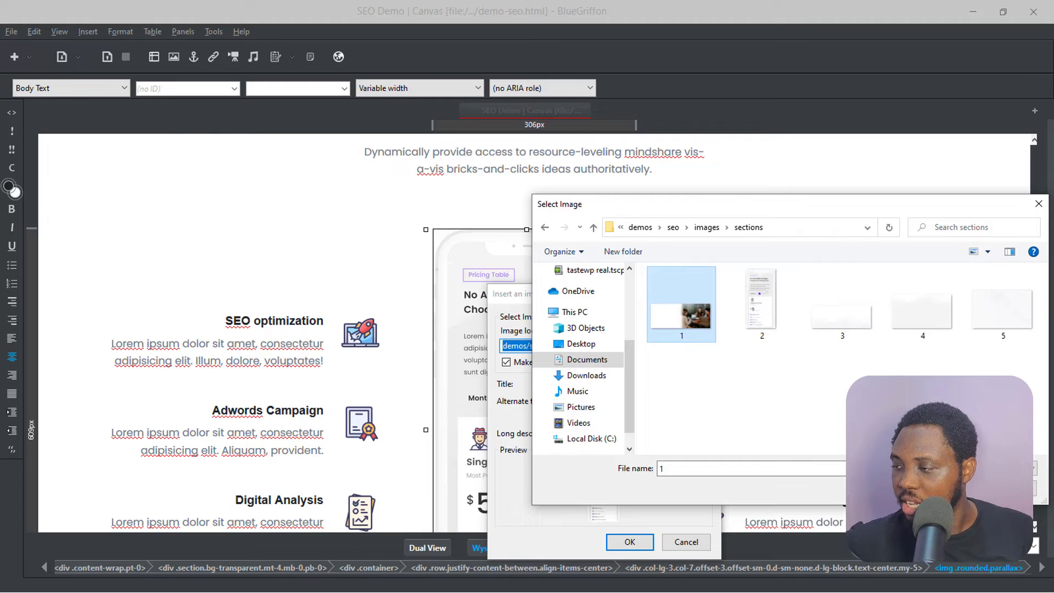
left_click(756, 312)
double_click(744, 307)
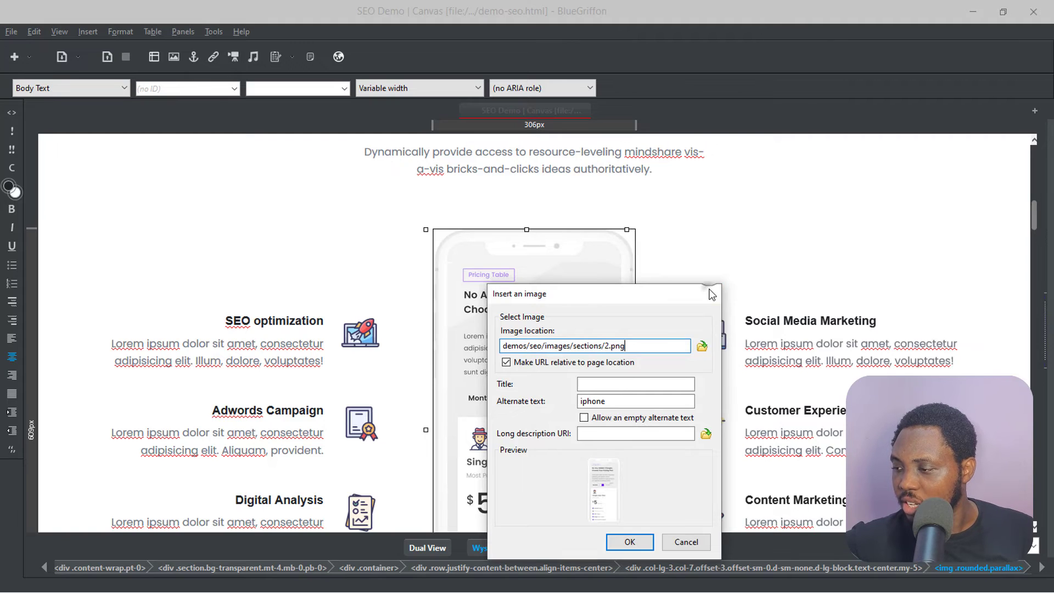
key("Return")
Look through the page from the services section past pricing, works, testimonials and blog to the free-trial call to action
scroll(499, 289, "down", 3)
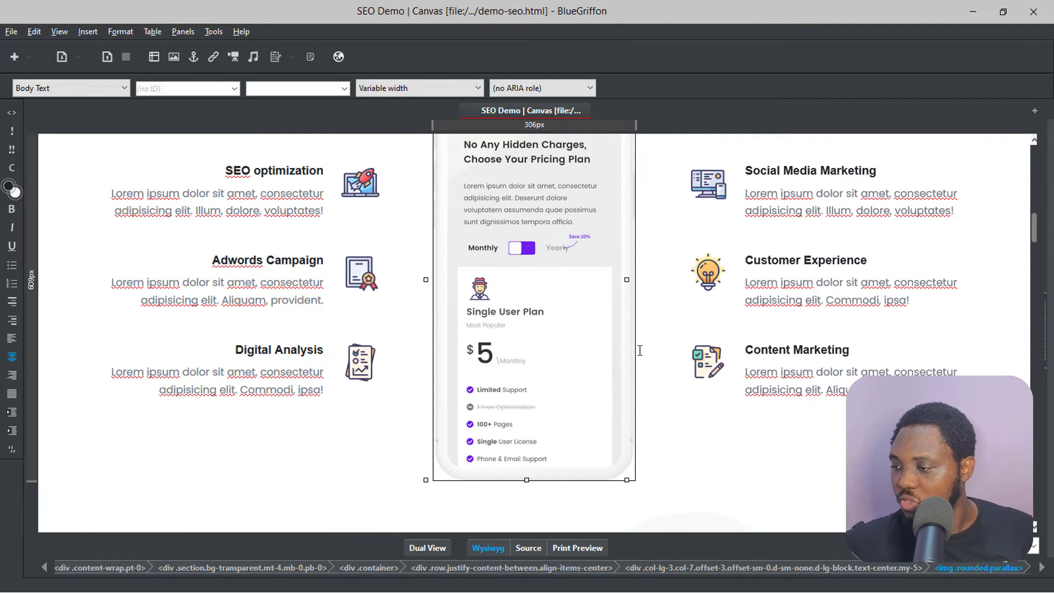
scroll(636, 345, "down", 6)
scroll(637, 345, "down", 4)
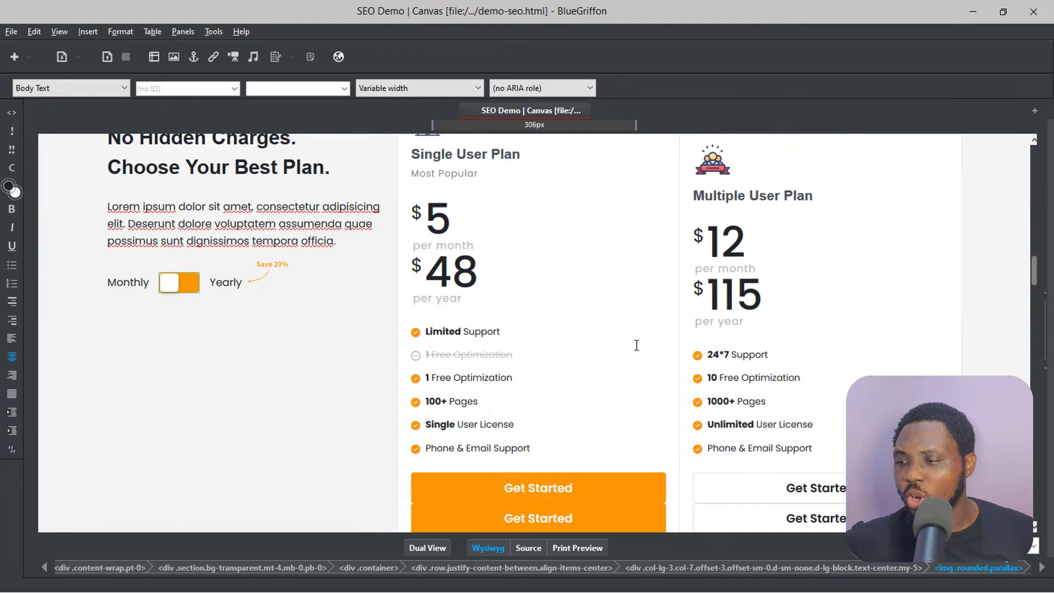
scroll(636, 344, "down", 12)
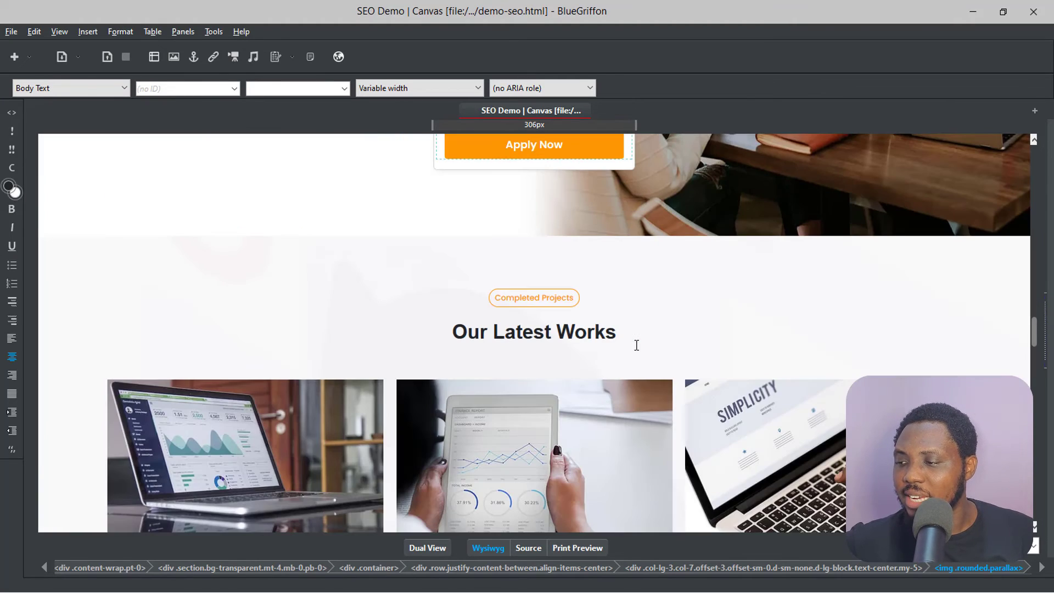
scroll(637, 345, "down", 5)
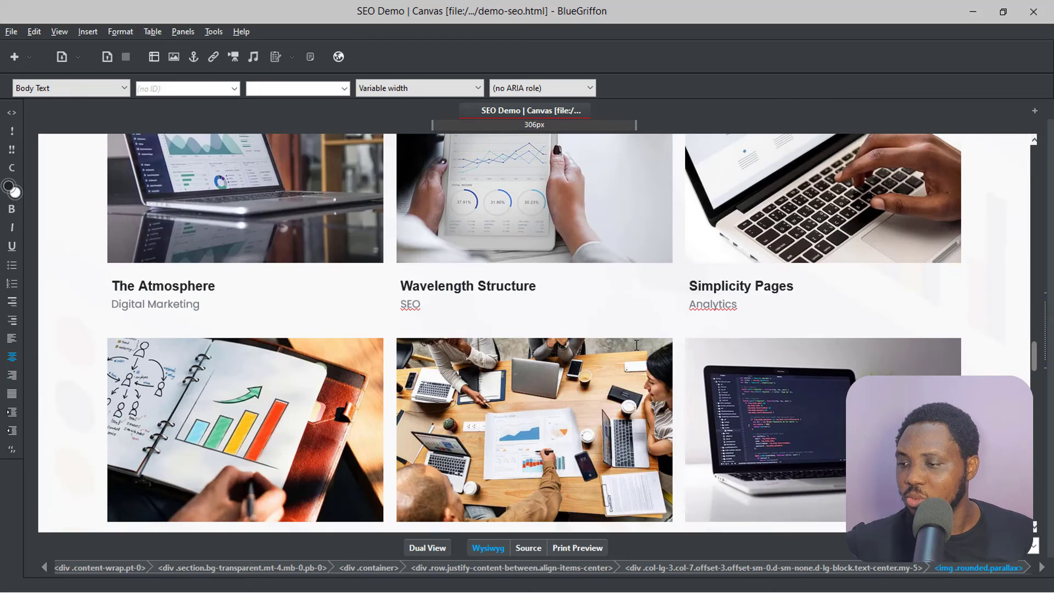
scroll(637, 344, "down", 16)
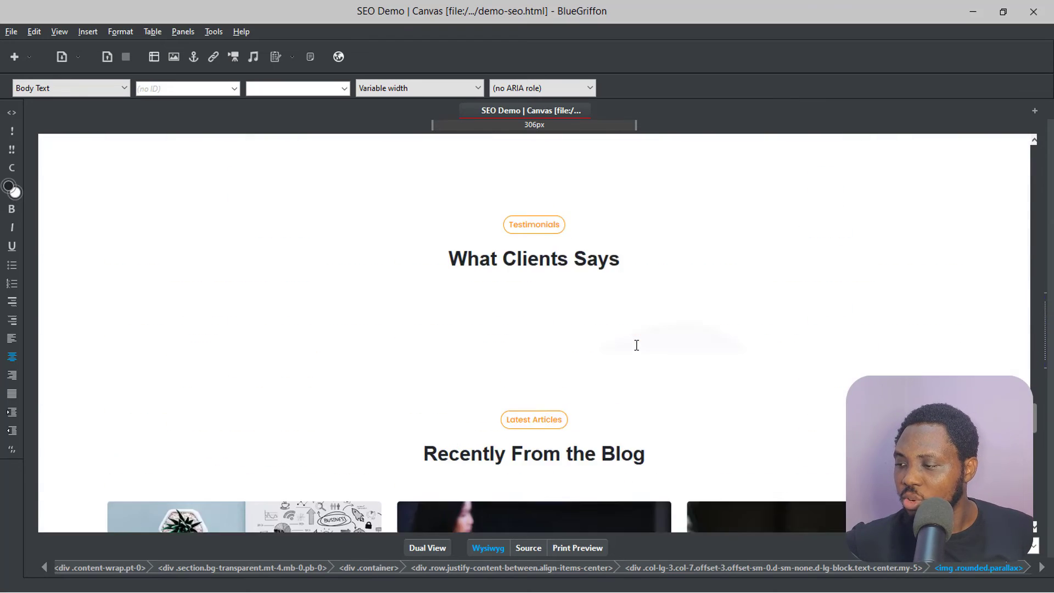
scroll(636, 349, "down", 7)
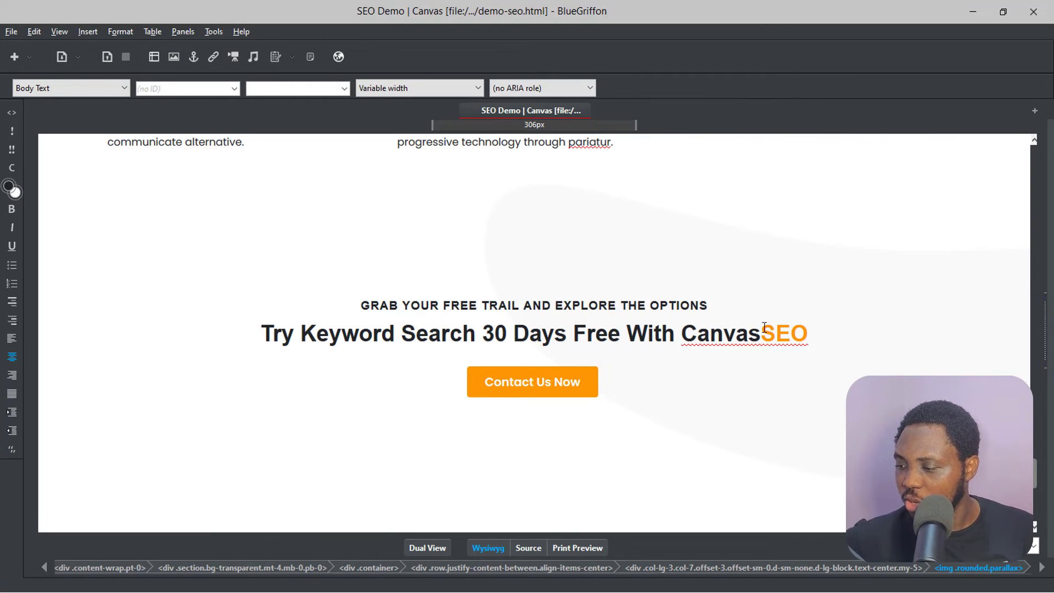
Show the page's HTML source and look through the code of the pricing section
left_click(528, 547)
scroll(721, 357, "down", 14)
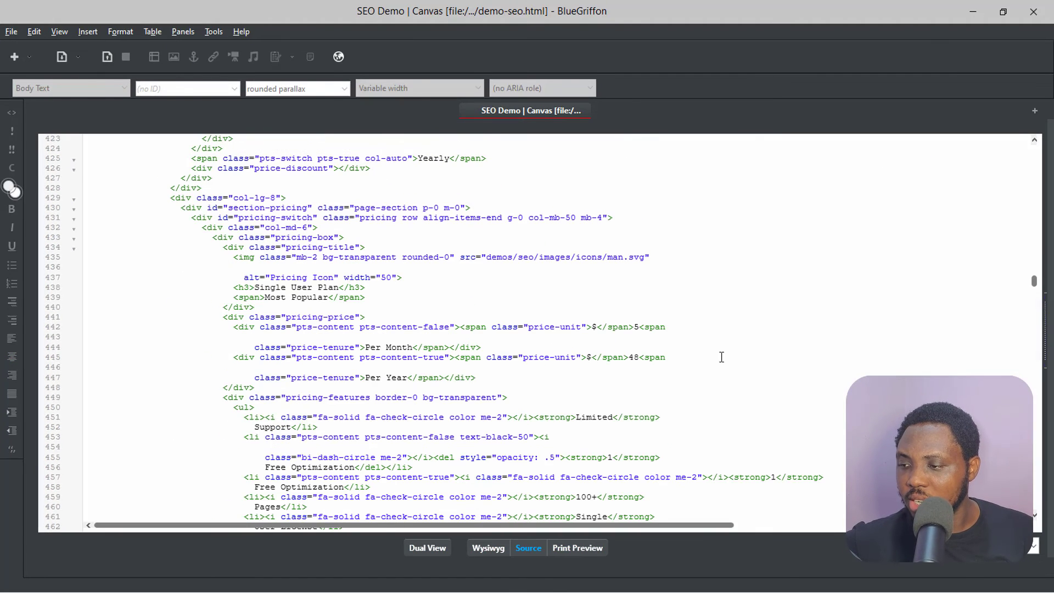
scroll(721, 357, "down", 10)
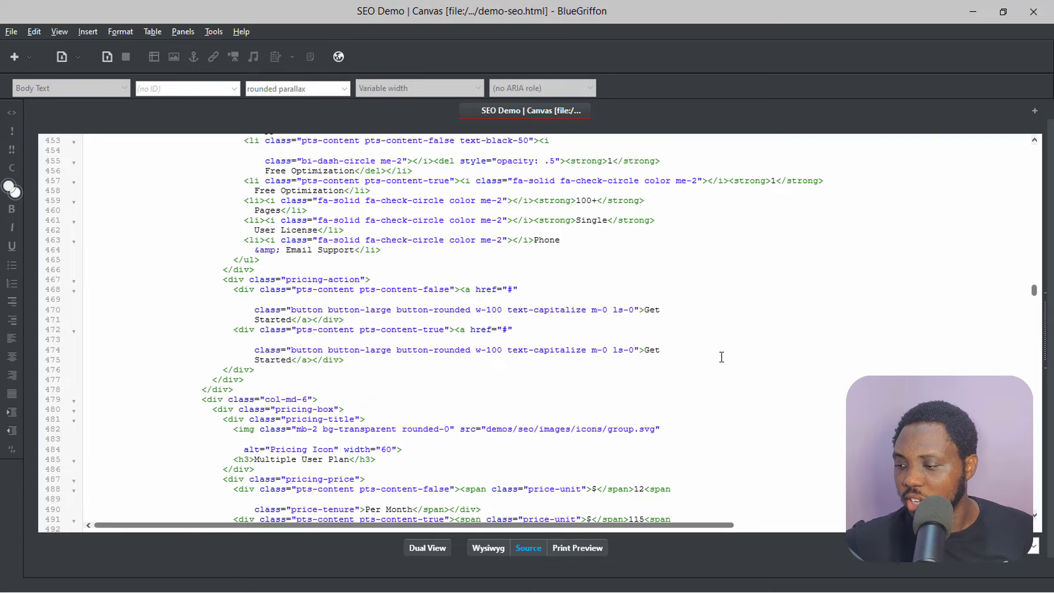
Show the page in Print Preview and look through it from the footer up to the services section and down to the quote form
left_click(583, 547)
scroll(730, 239, "down", 10)
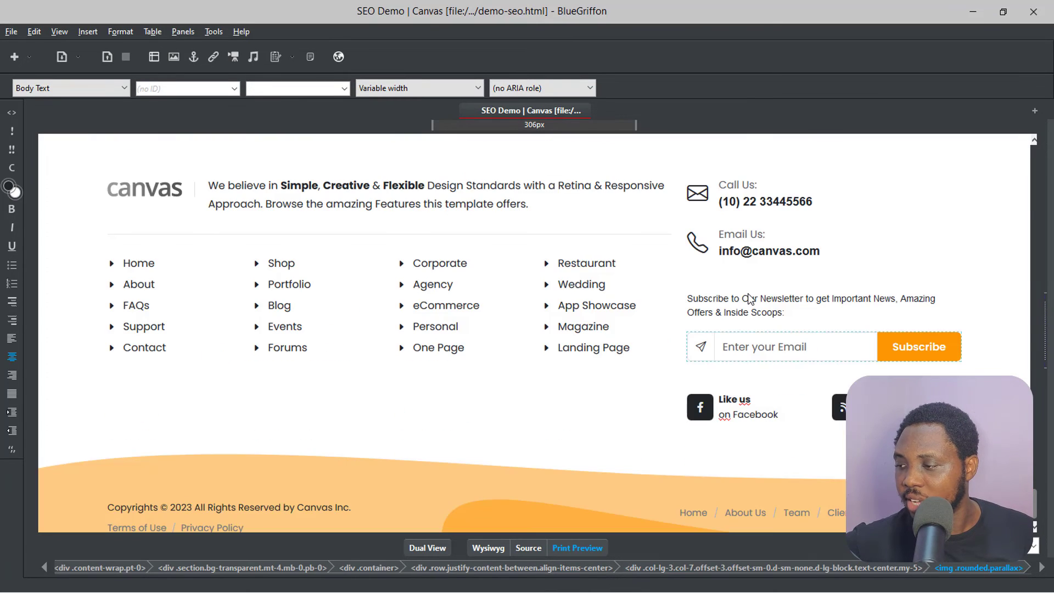
scroll(748, 295, "up", 15)
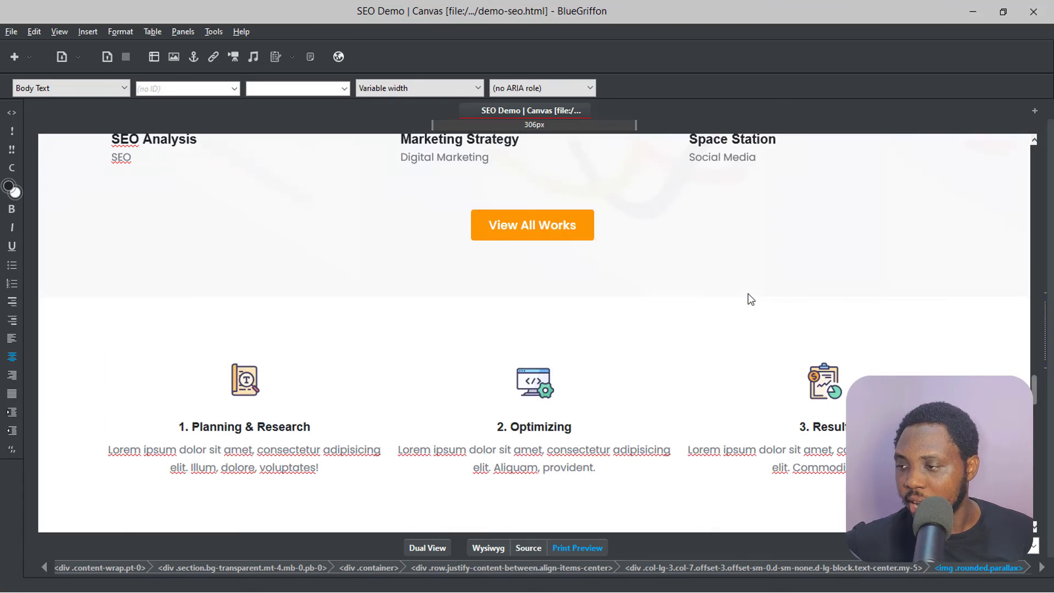
scroll(747, 299, "up", 15)
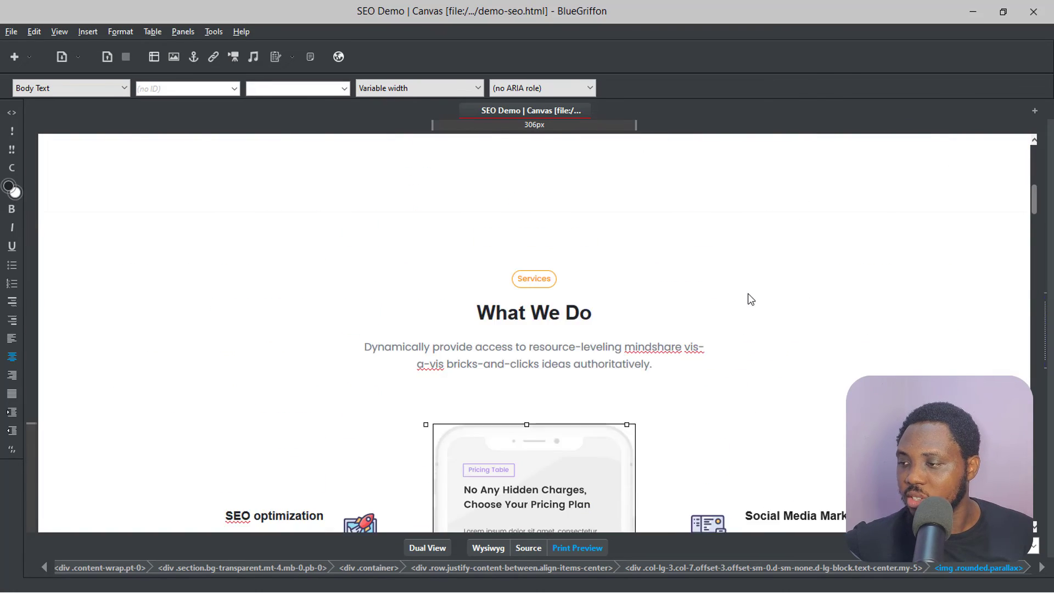
scroll(748, 298, "down", 12)
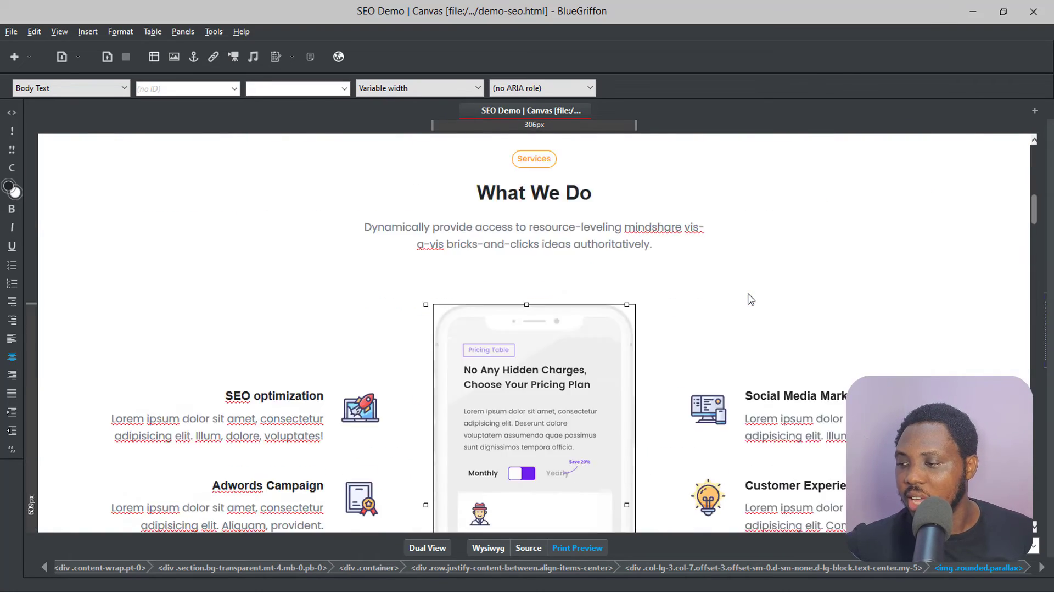
scroll(747, 293, "down", 3)
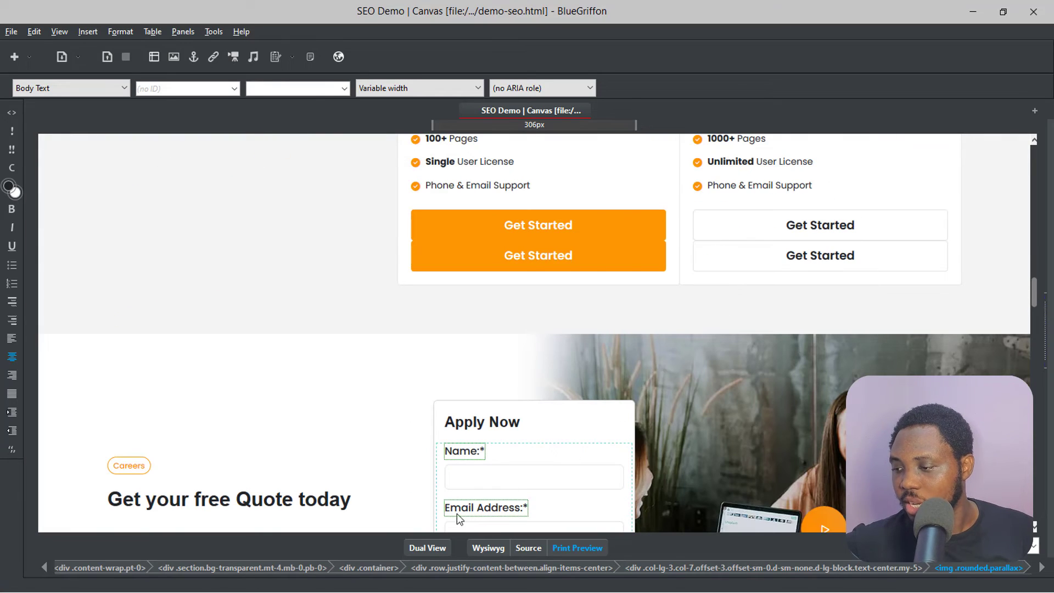
View the page beside its code in Dual View with the page pane widened, and return to the Wysiwyg view
left_click(425, 549)
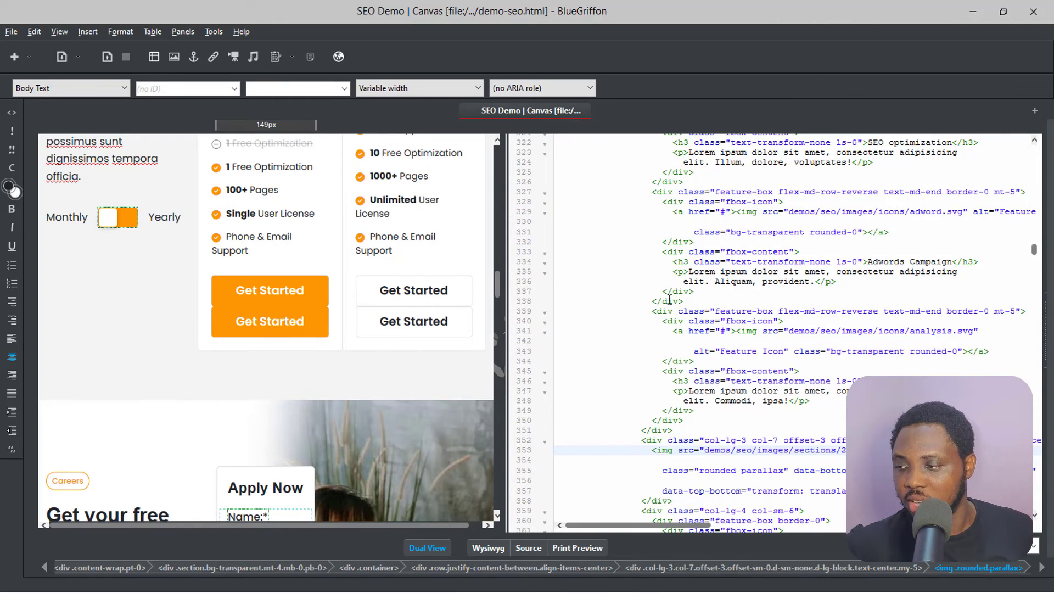
left_click_drag(513, 301, 980, 402)
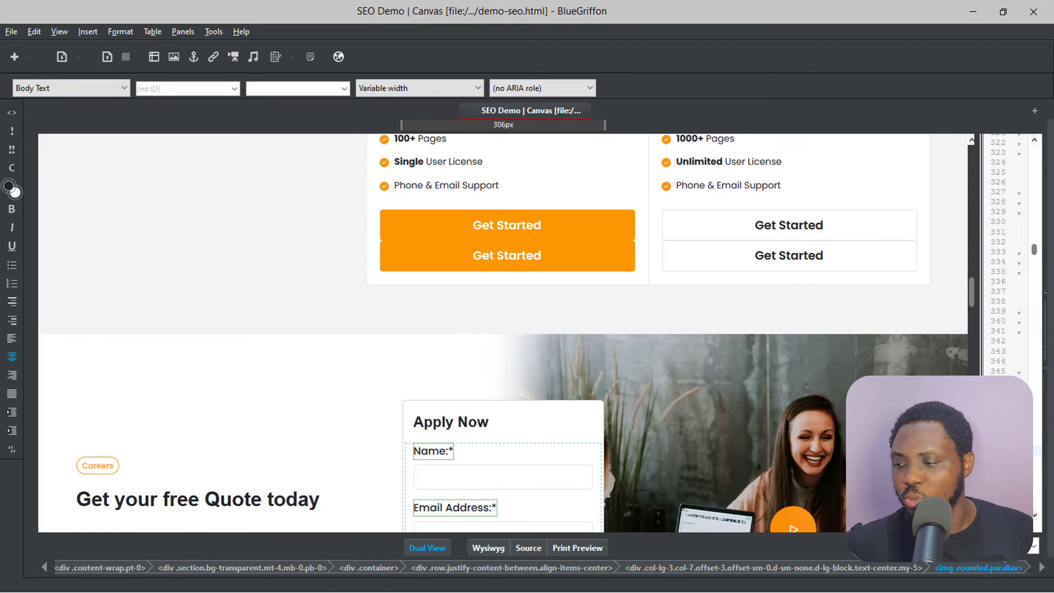
left_click(496, 548)
scroll(728, 340, "up", 8)
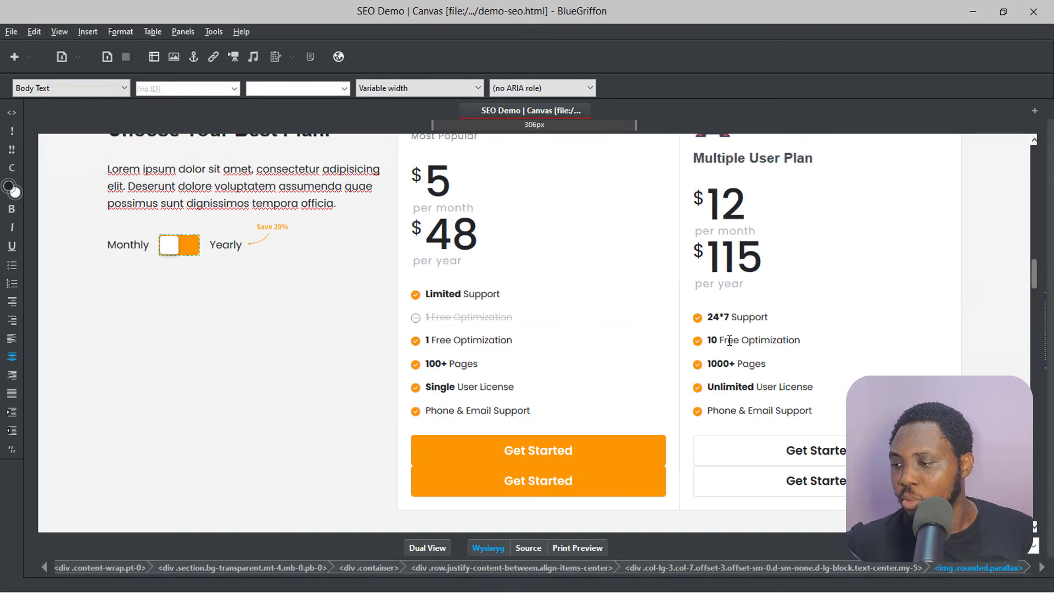
Save the edited demo-seo page under its existing file name
scroll(729, 340, "up", 11)
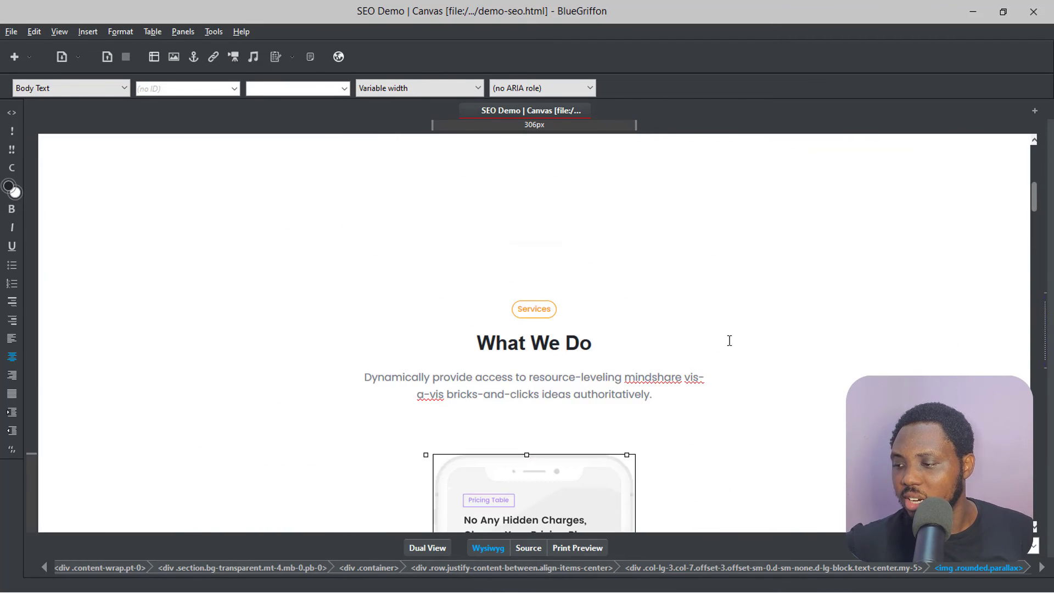
scroll(728, 340, "down", 5)
scroll(729, 341, "down", 5)
scroll(729, 340, "up", 4)
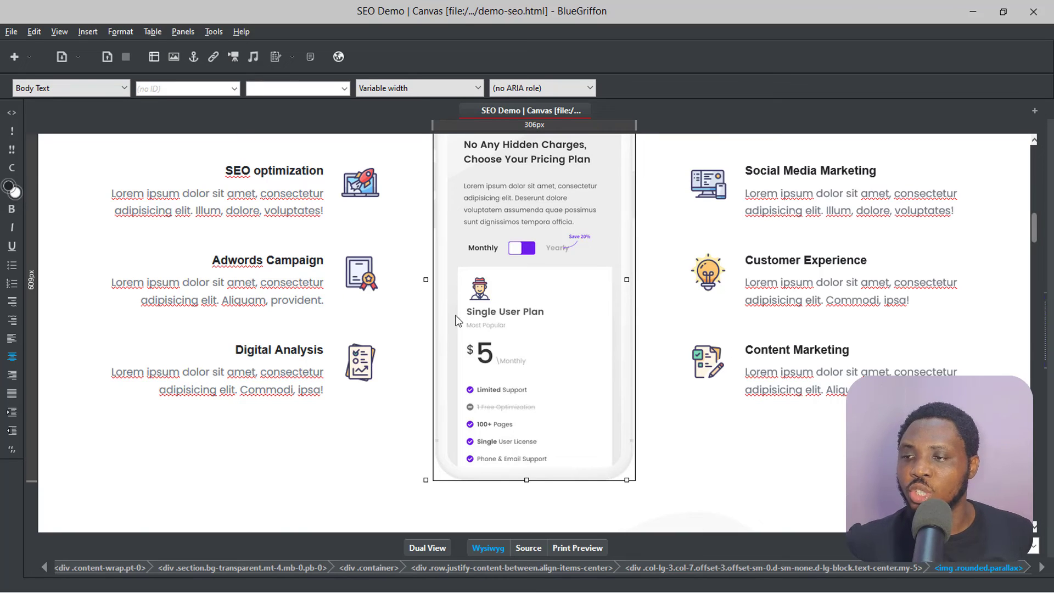
left_click(12, 33)
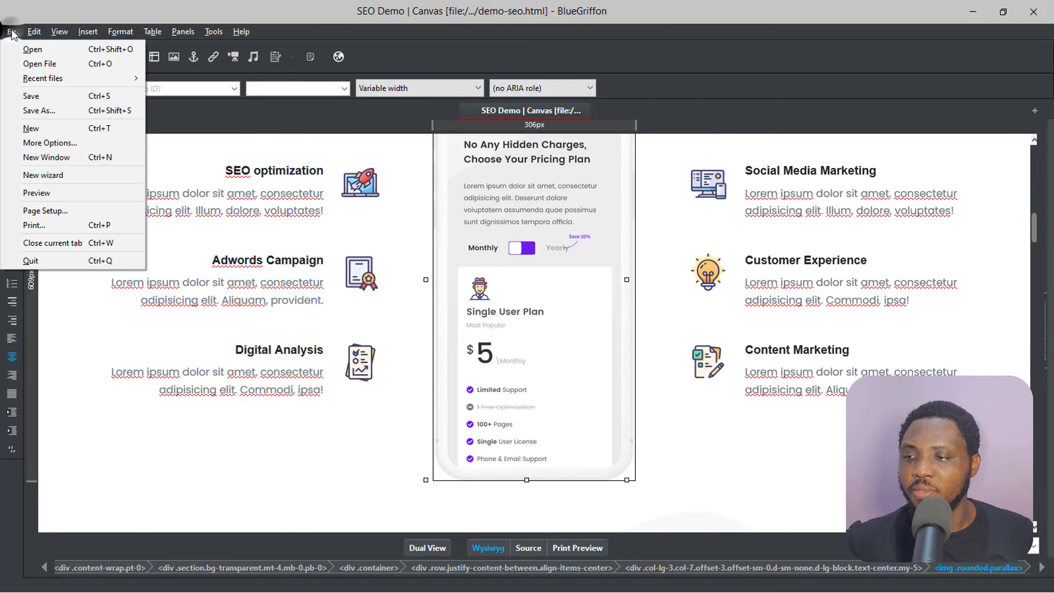
left_click(38, 101)
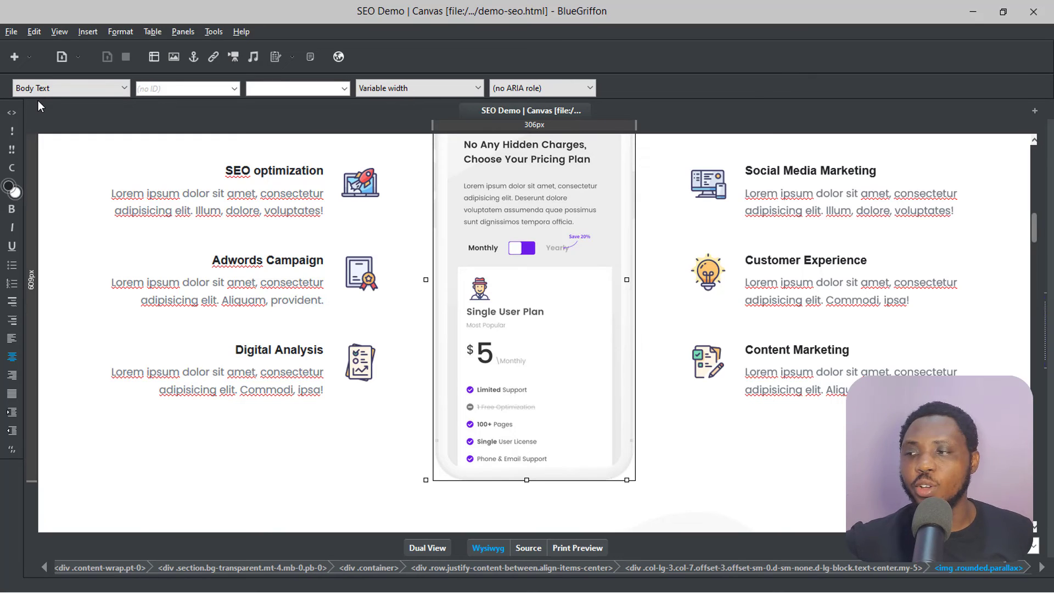
Switch to the Opera browser and look through the latest videos on the open YouTube tutorial channel
left_click(962, 13)
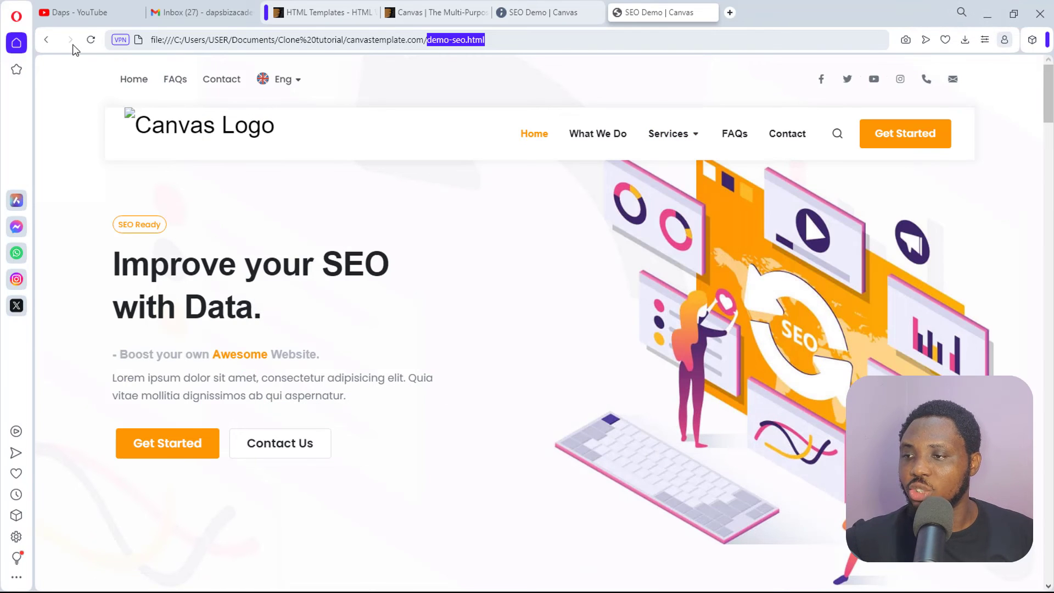
left_click(80, 12)
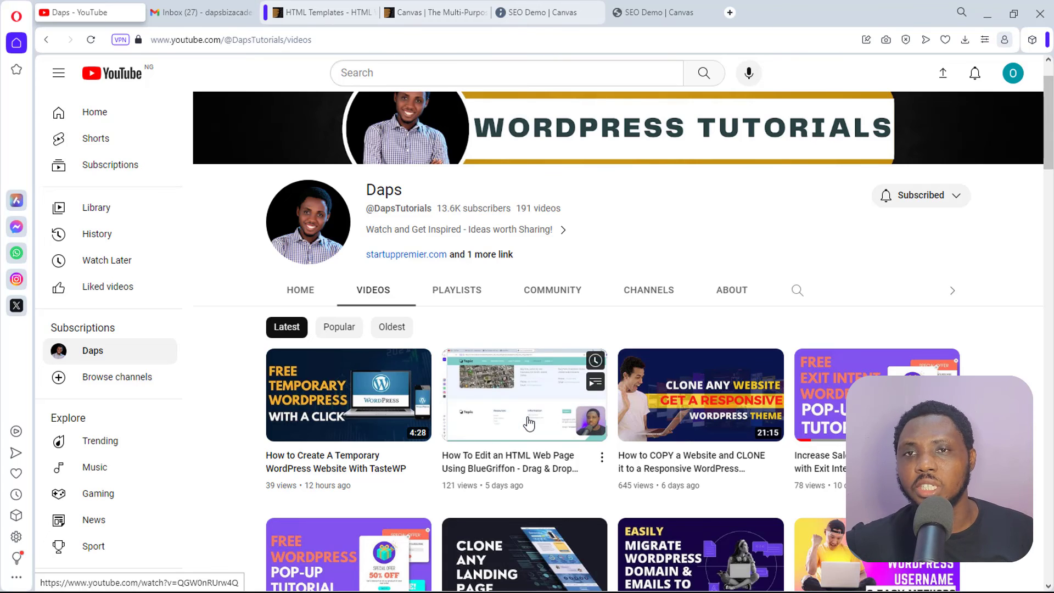
scroll(529, 423, "down", 1)
scroll(528, 423, "down", 2)
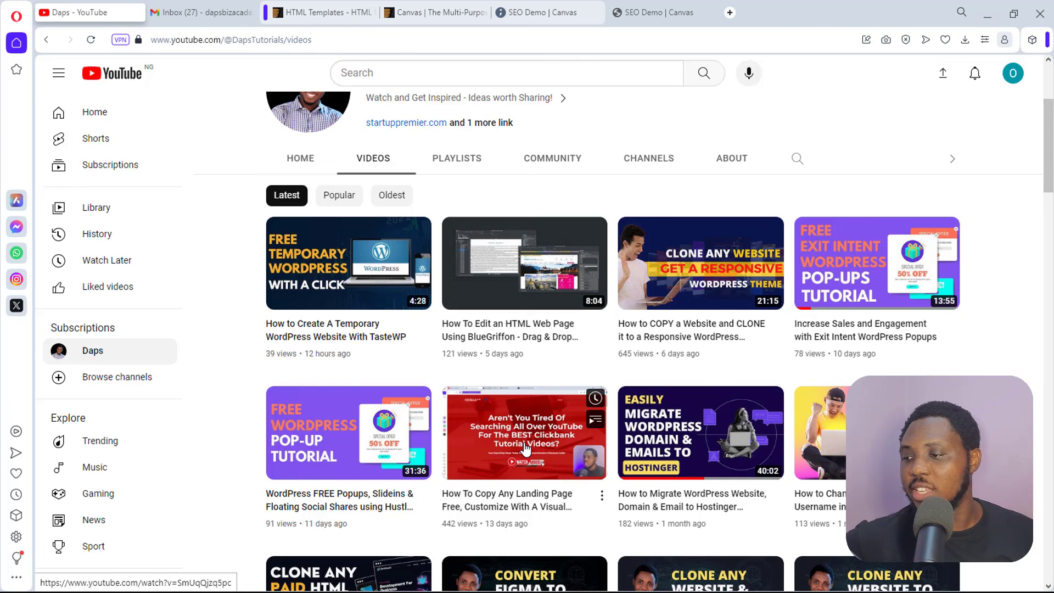
scroll(525, 448, "down", 4)
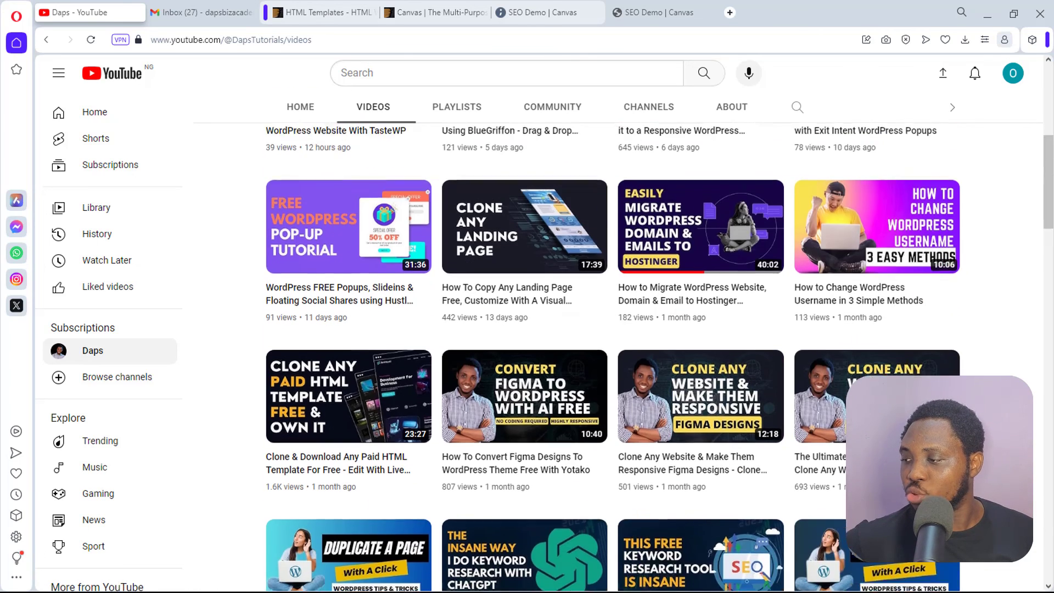
scroll(525, 448, "down", 6)
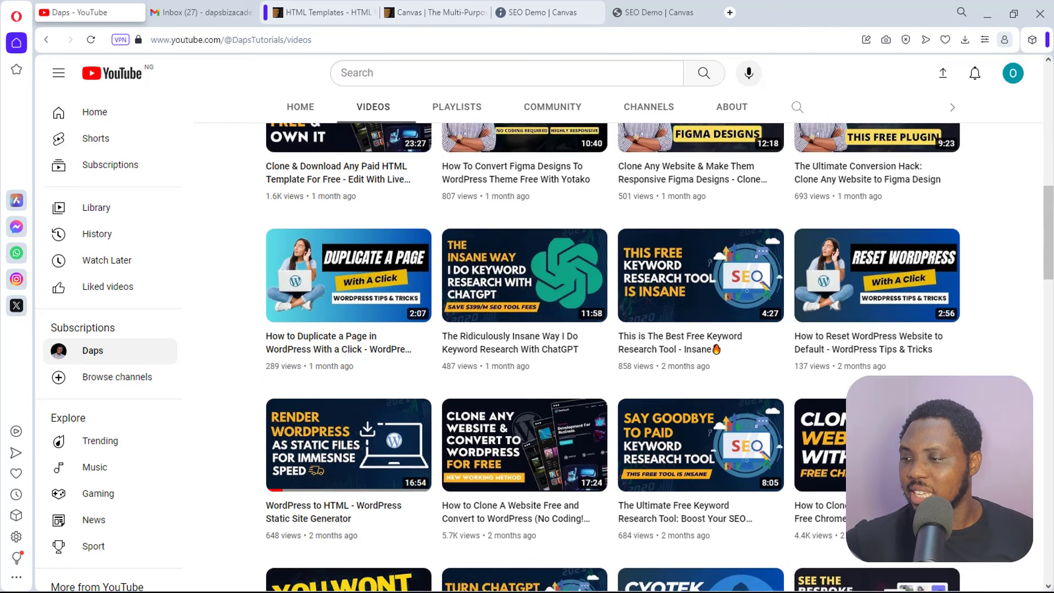
scroll(659, 356, "up", 6)
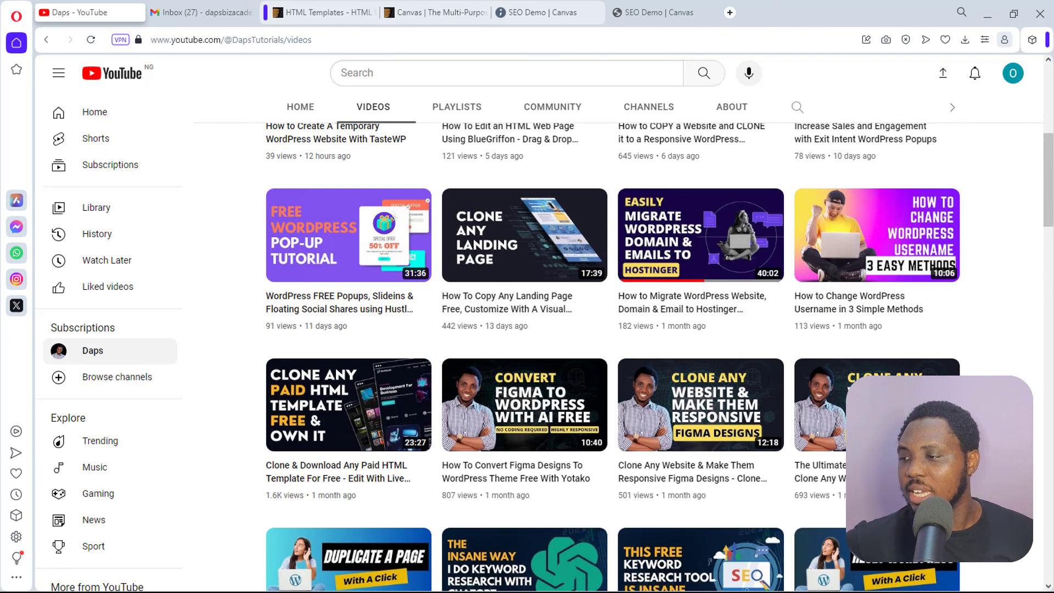
scroll(653, 357, "up", 3)
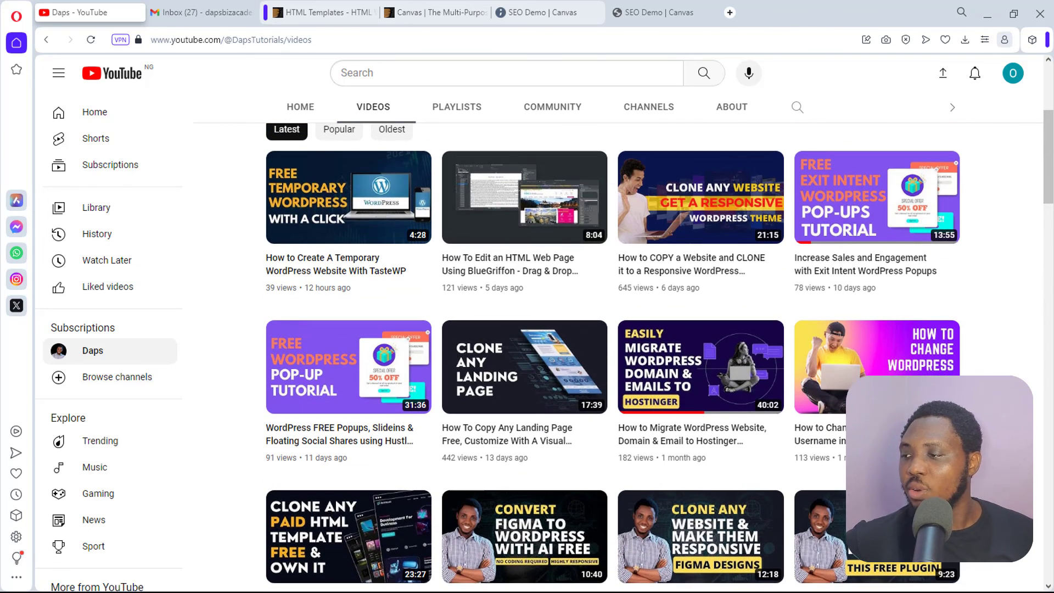